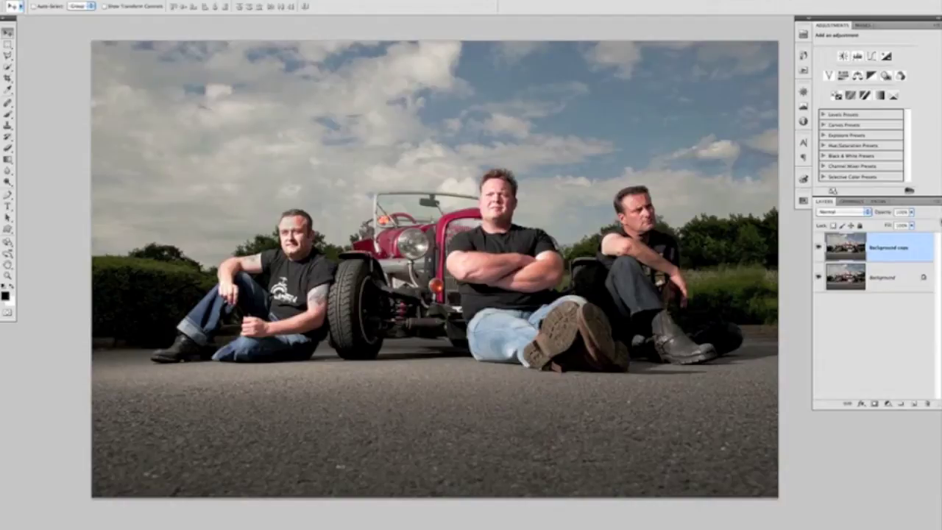
# Flatten the image and add a Curves adjustment layer with the Medium Contrast (RGB) preset
pyautogui.click(935, 202)
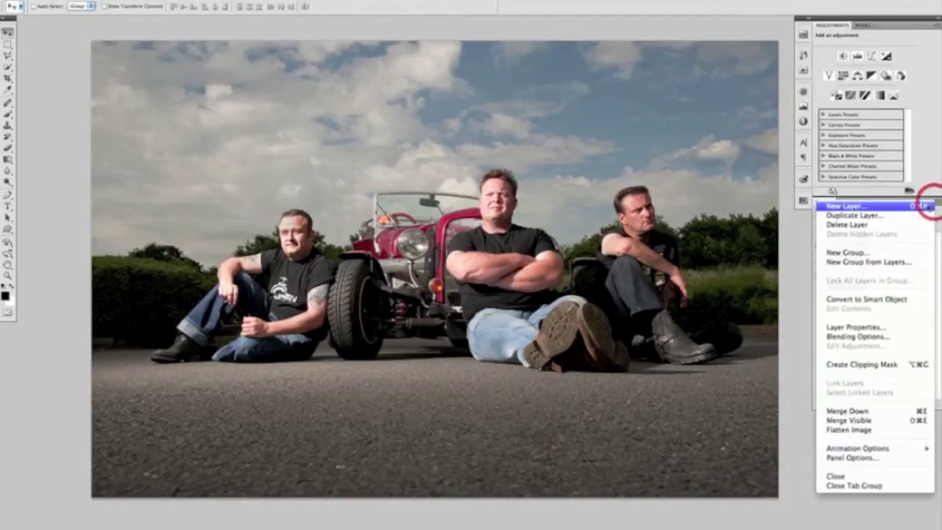
pyautogui.click(854, 432)
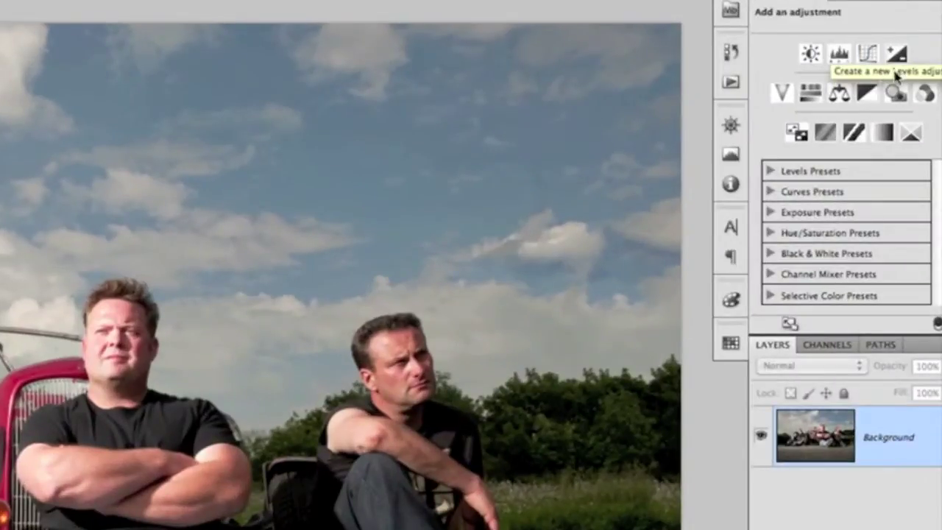
pyautogui.click(867, 55)
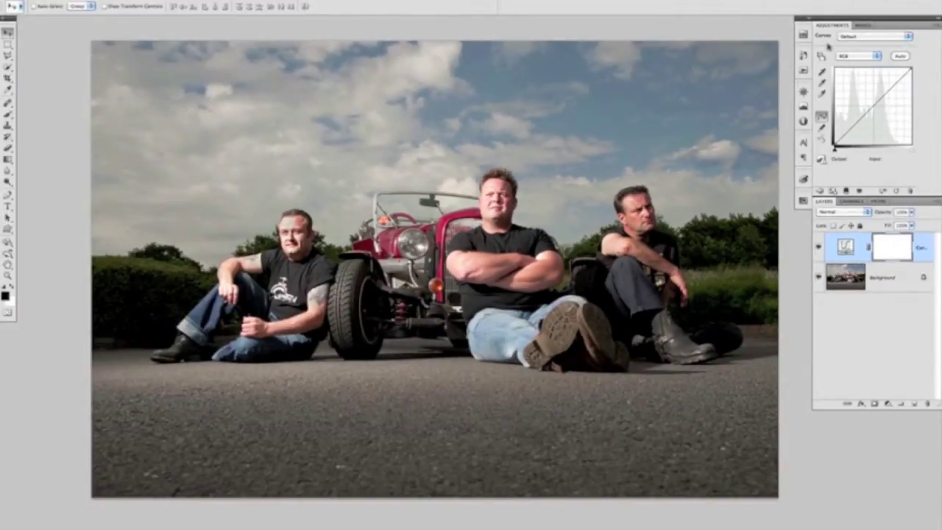
pyautogui.click(910, 36)
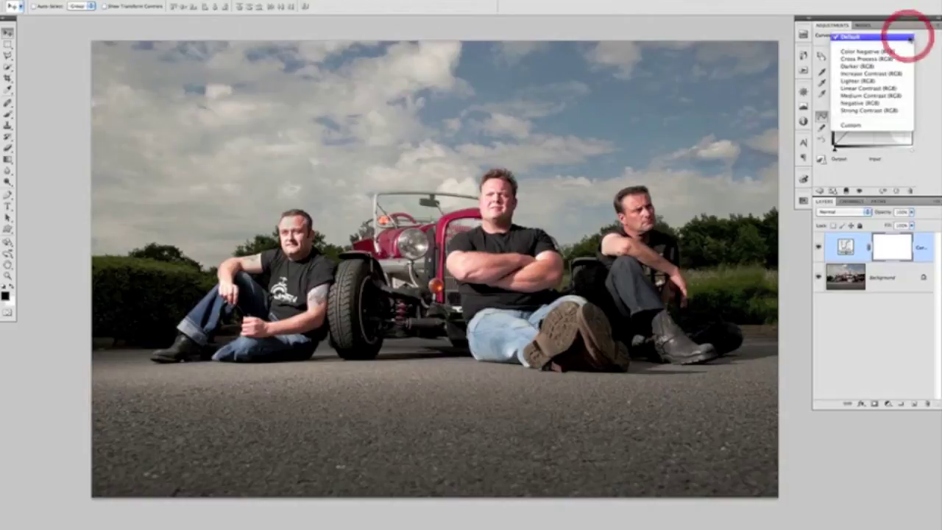
pyautogui.click(872, 96)
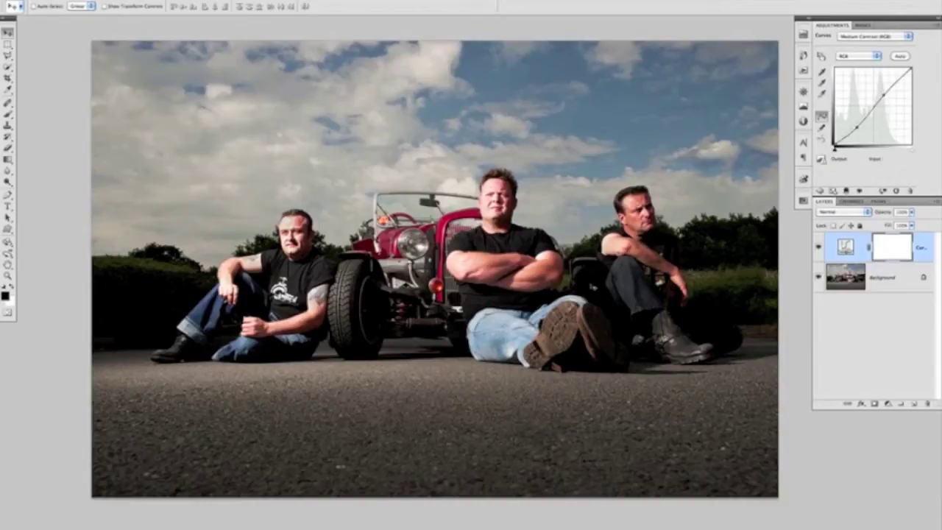
# Toggle the Curves layer's visibility to compare the whole photo with and without the contrast adjustment
pyautogui.click(818, 248)
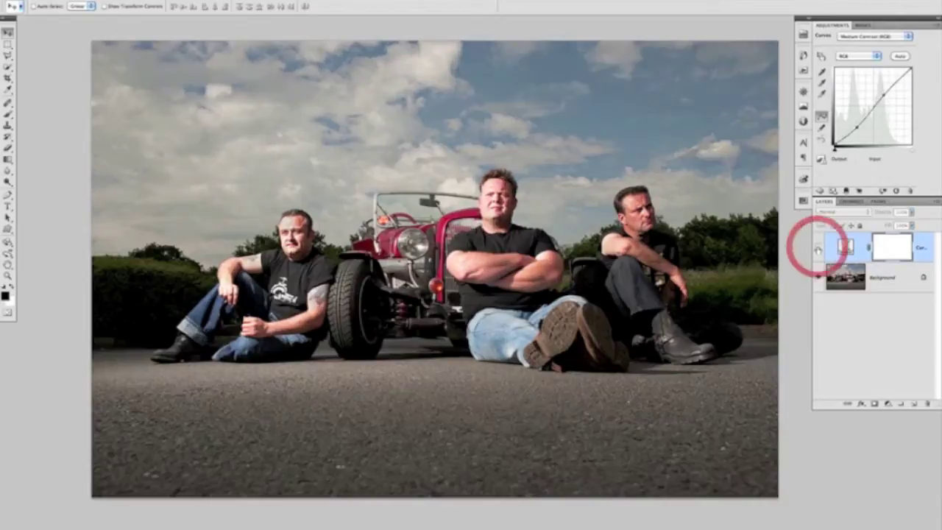
pyautogui.click(818, 249)
pyautogui.click(818, 249)
pyautogui.click(818, 249)
pyautogui.click(818, 249)
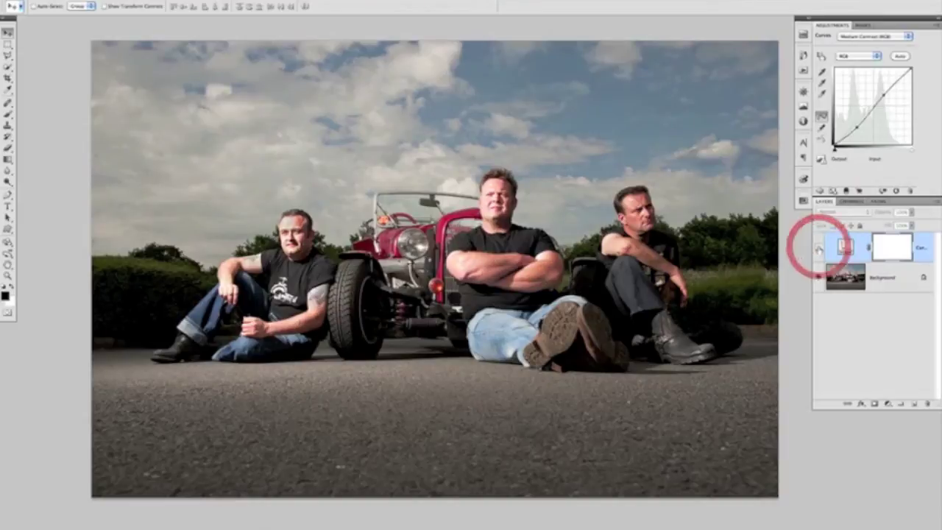
pyautogui.click(818, 248)
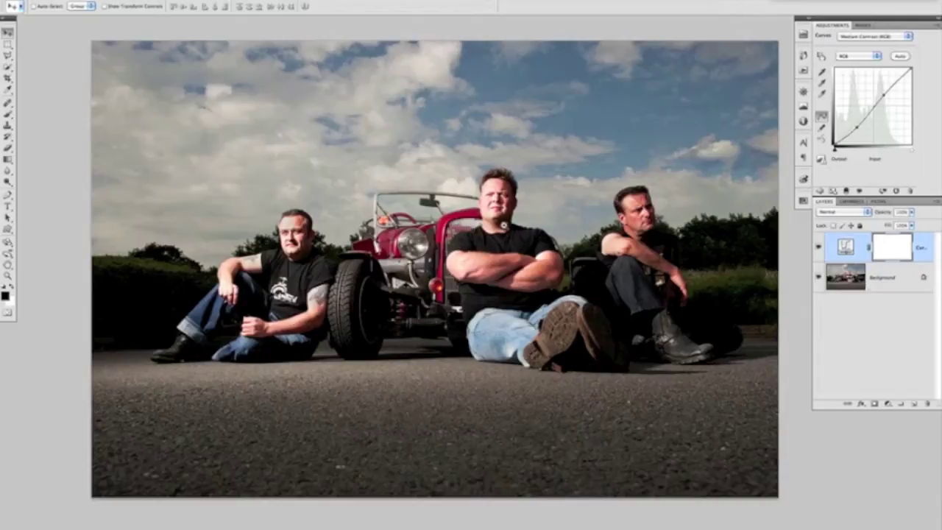
# Examine the middle man's skin tones up close with the Curves layer switched off and on
pyautogui.scroll(5, 501, 226)
pyautogui.scroll(2, 500, 224)
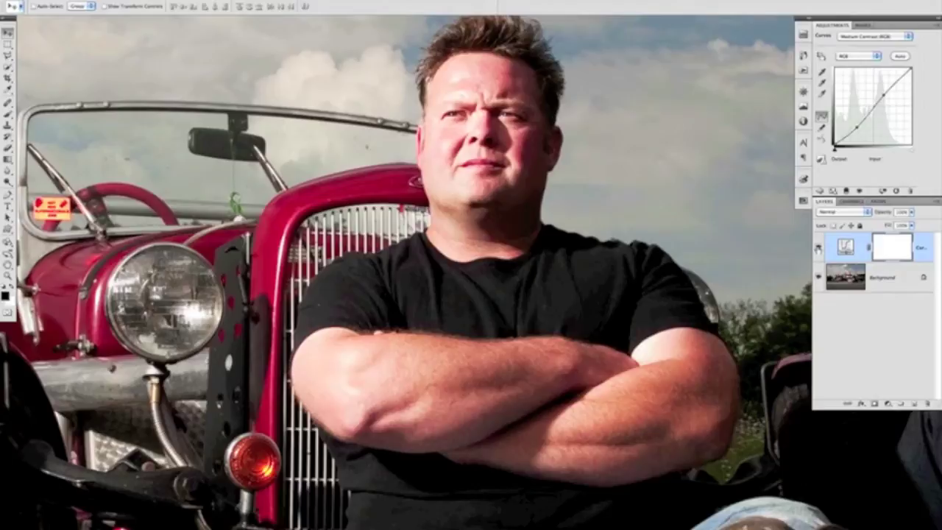
pyautogui.click(819, 250)
pyautogui.click(818, 250)
pyautogui.click(818, 250)
pyautogui.click(818, 250)
pyautogui.click(818, 250)
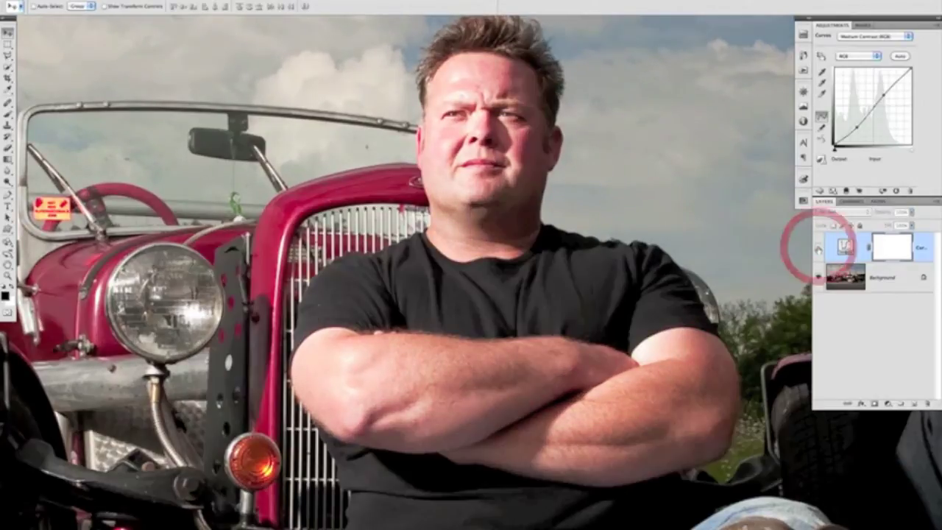
pyautogui.click(818, 250)
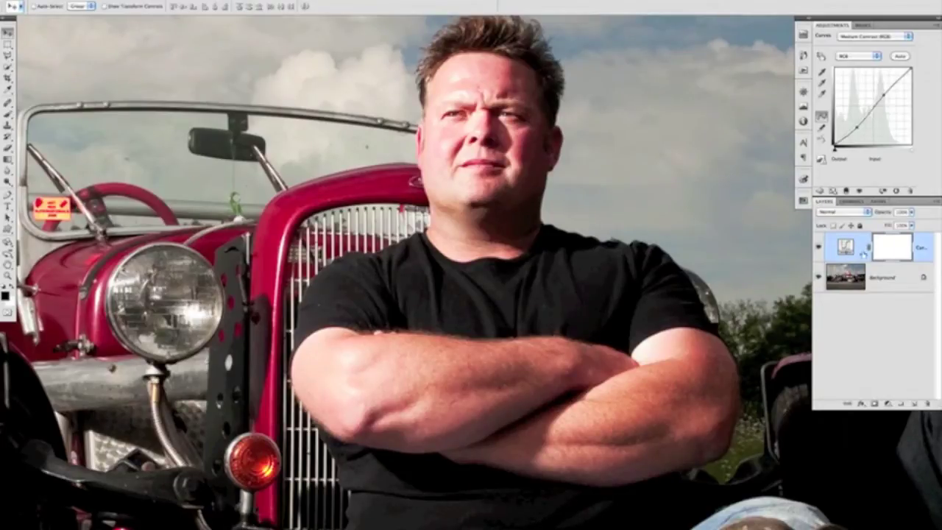
# Set the Curves layer's blend mode to Luminosity and lower its opacity to soften the contrast boost
pyautogui.click(848, 214)
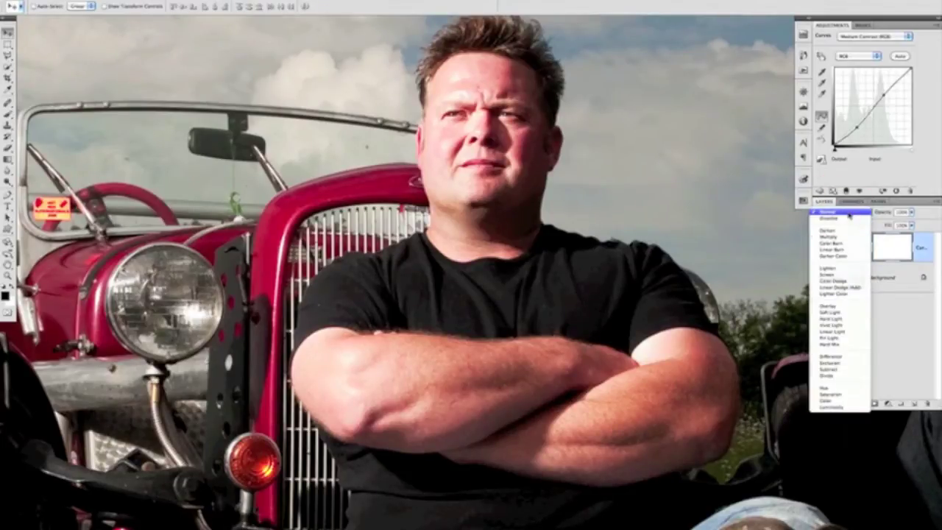
pyautogui.click(832, 409)
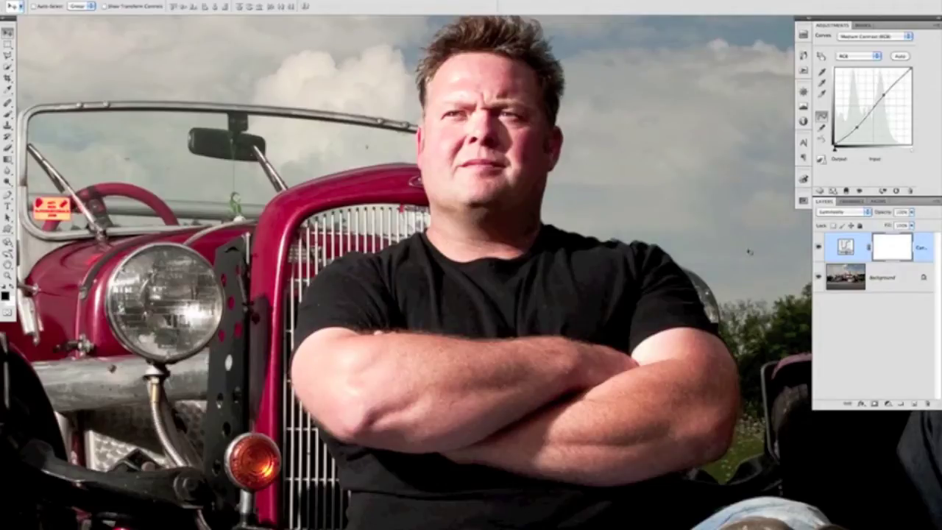
pyautogui.scroll(-1, 558, 268)
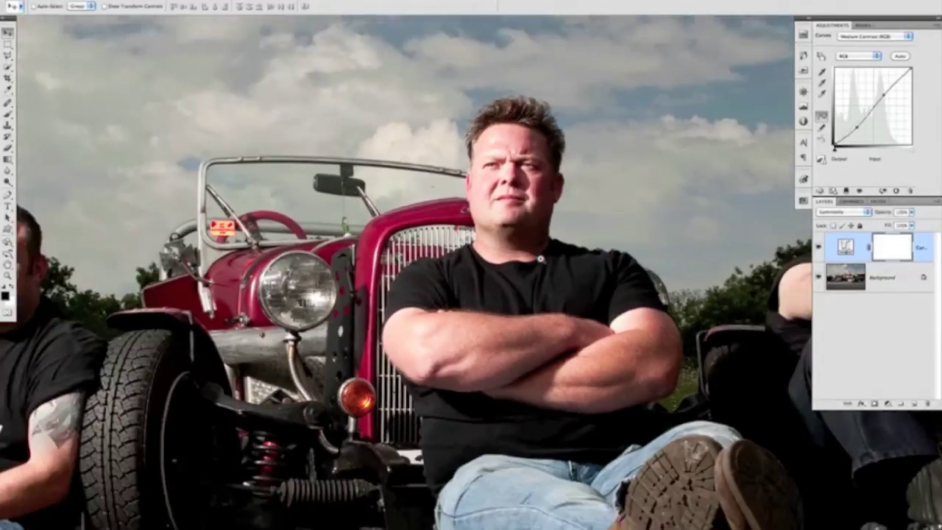
pyautogui.scroll(-3, 471, 272)
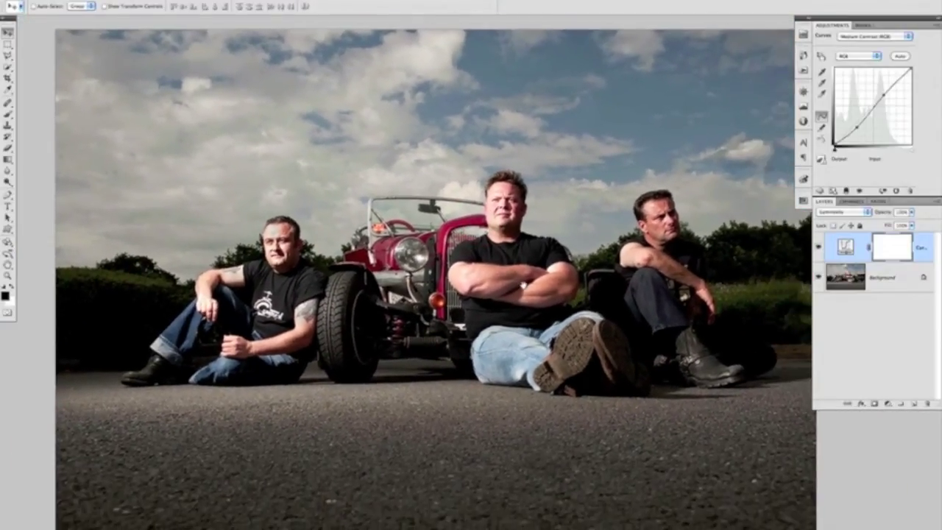
pyautogui.scroll(-3, 500, 273)
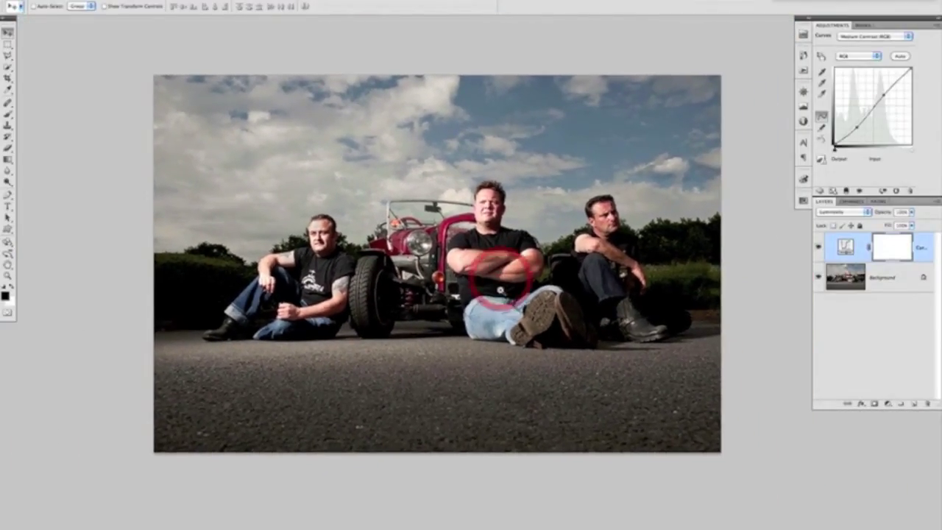
pyautogui.scroll(2, 500, 276)
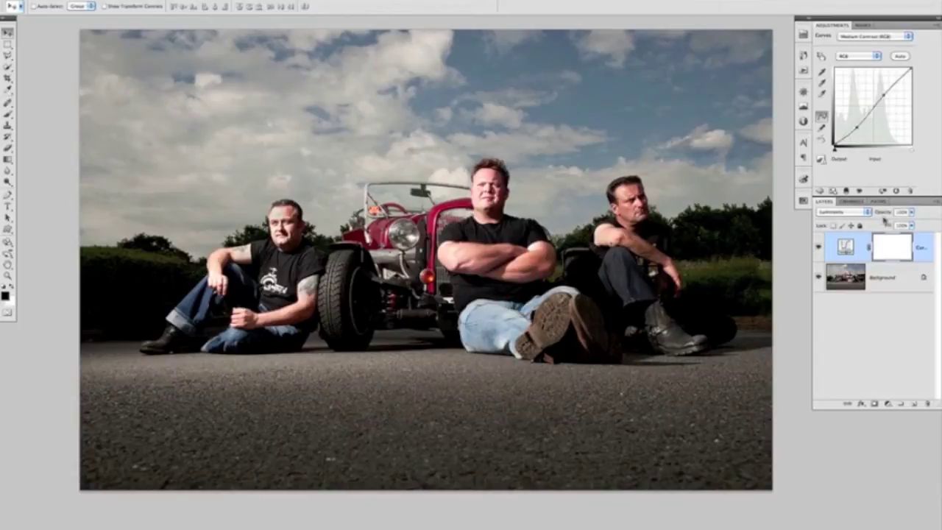
pyautogui.moveTo(885, 212)
pyautogui.mouseDown()
pyautogui.moveTo(771, 202)
pyautogui.moveTo(814, 203)
pyautogui.mouseUp()
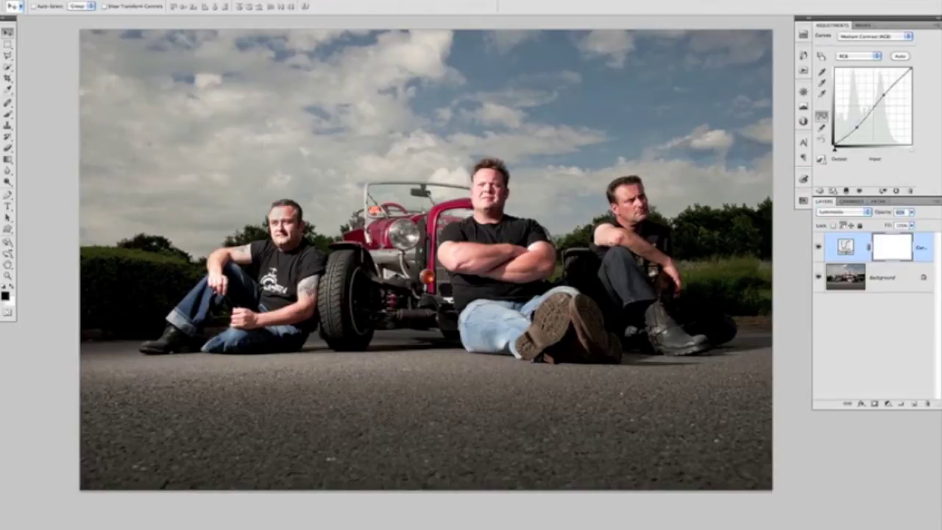
pyautogui.click(883, 212)
pyautogui.moveTo(884, 212); pyautogui.dragTo(869, 212)
pyautogui.click(860, 209)
# Flatten the image and duplicate the Background layer
pyautogui.click(928, 203)
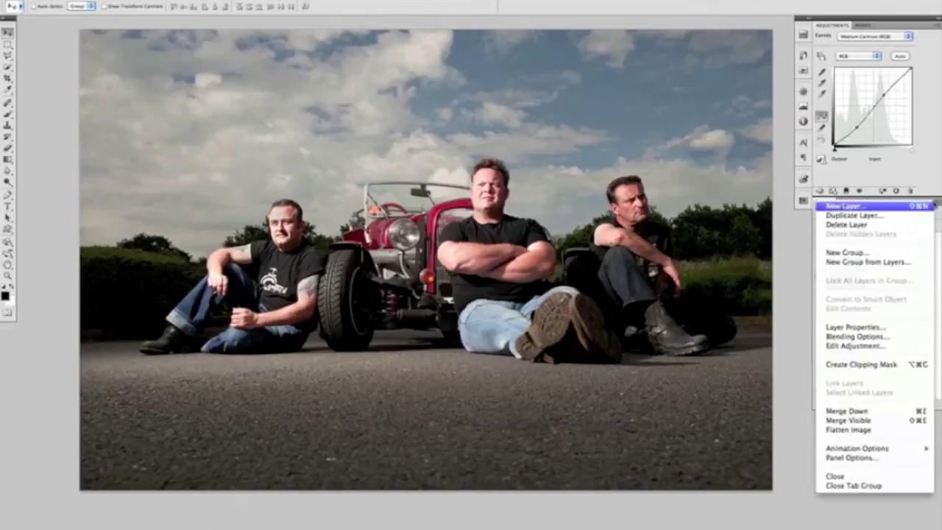
pyautogui.click(851, 431)
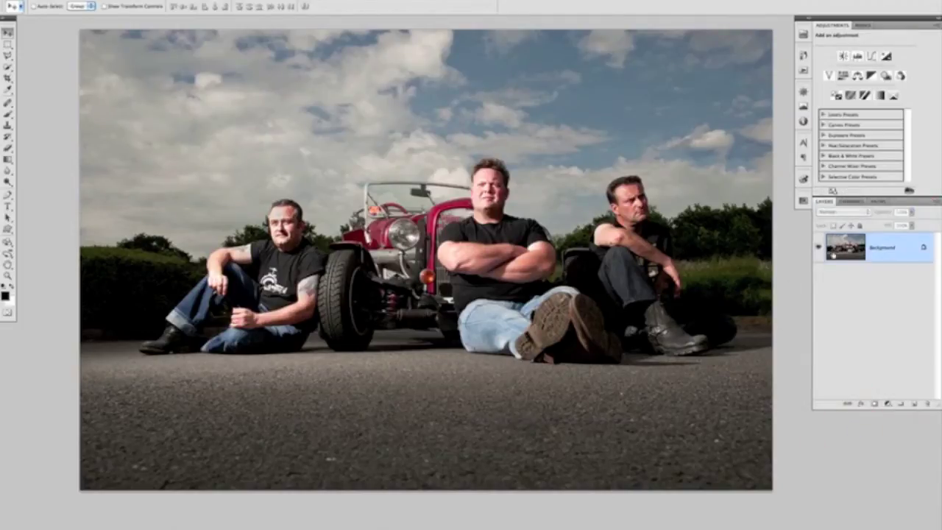
pyautogui.moveTo(909, 247); pyautogui.dragTo(914, 403)
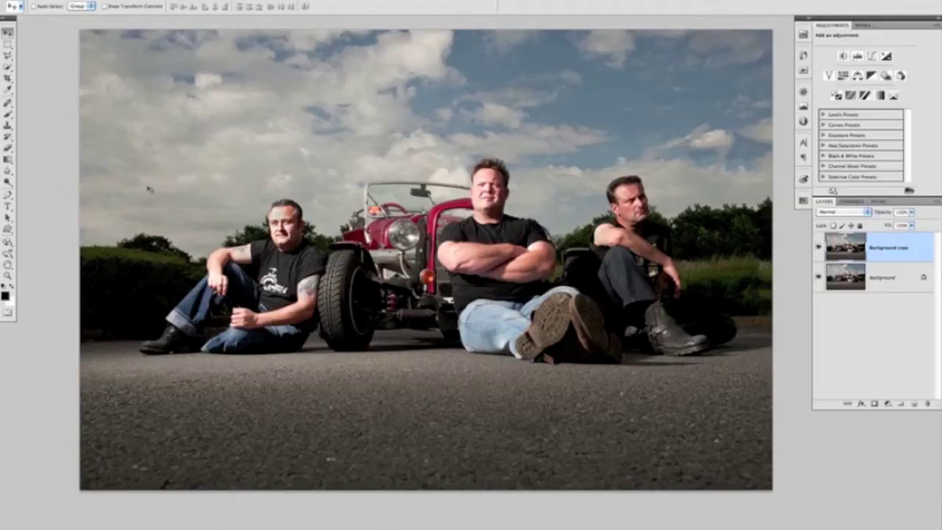
# Set up the Dodge tool with its range on Midtones and Protect Tones enabled
pyautogui.click(6, 181)
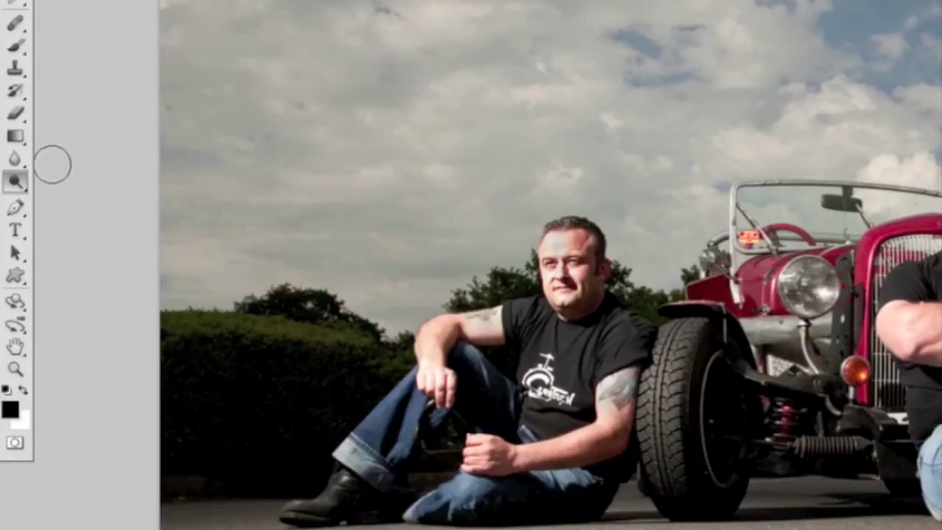
pyautogui.click(15, 185)
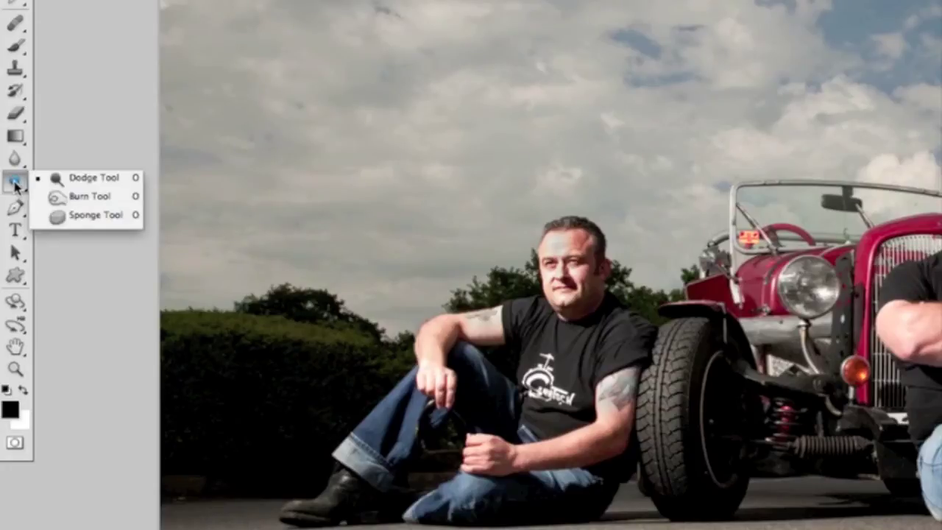
pyautogui.click(76, 179)
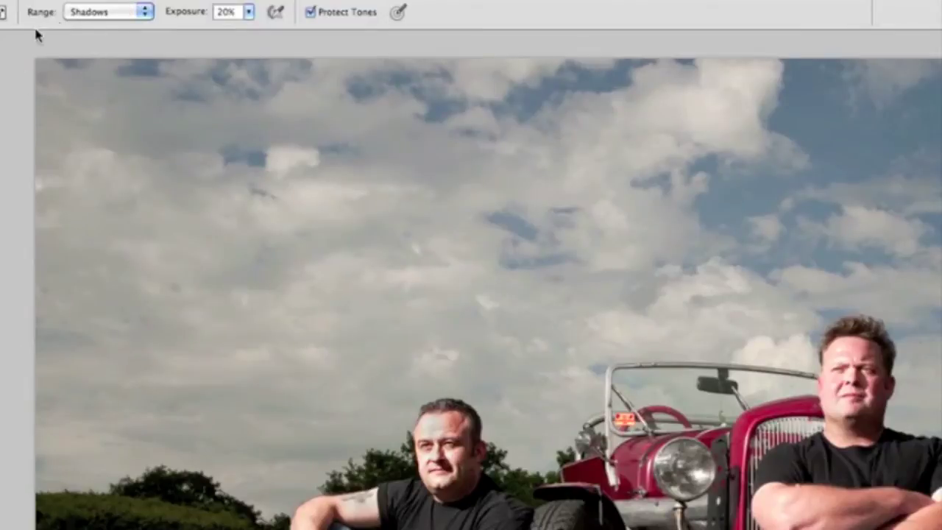
pyautogui.click(144, 13)
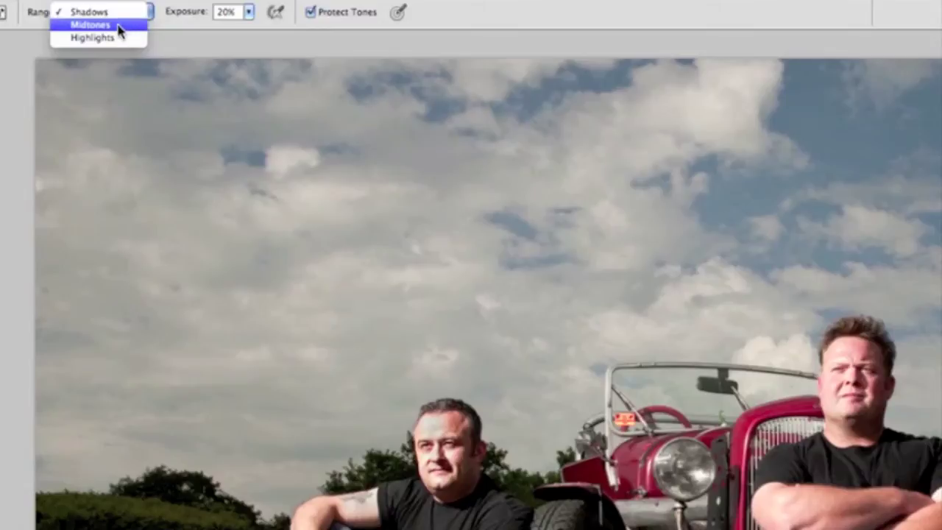
pyautogui.click(120, 26)
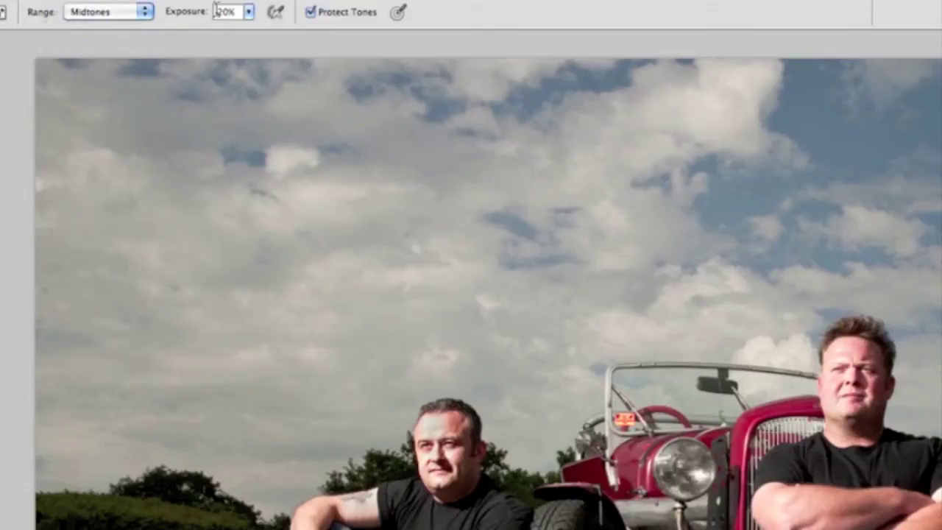
pyautogui.click(310, 13)
pyautogui.click(310, 13)
pyautogui.click(310, 14)
pyautogui.click(311, 13)
pyautogui.click(310, 12)
# Dodge the midtones of the car's front suspension and the red bodywork behind the wheel arch, adjusting the brush size to fit
pyautogui.press('super+space')
pyautogui.click(633, 288)
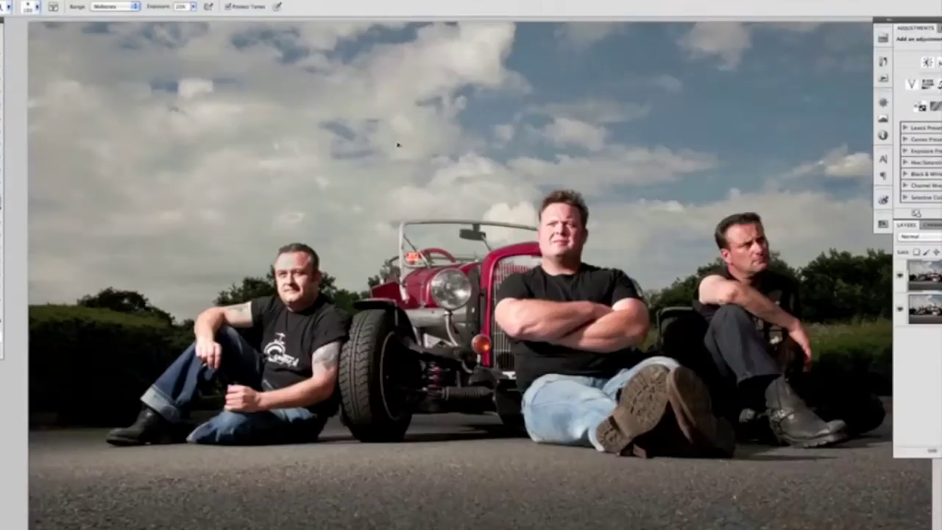
pyautogui.press('super+space')
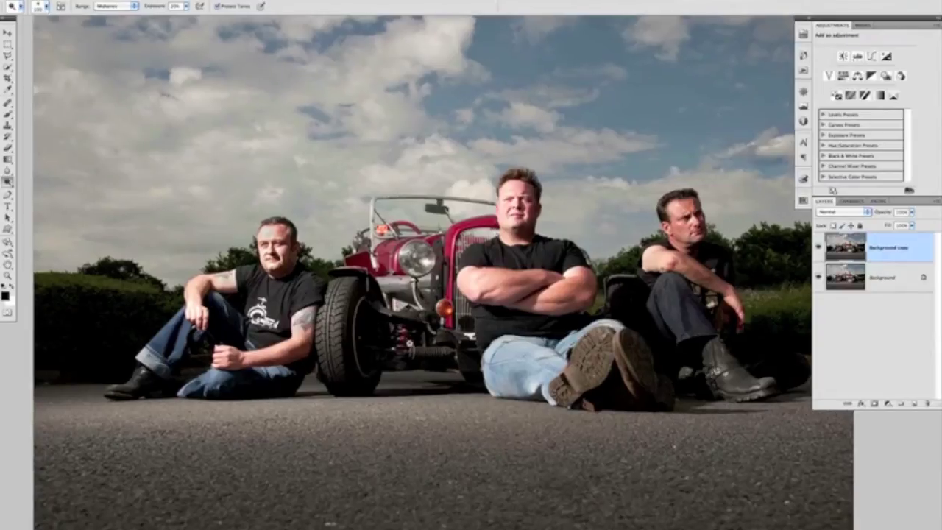
pyautogui.click(414, 346)
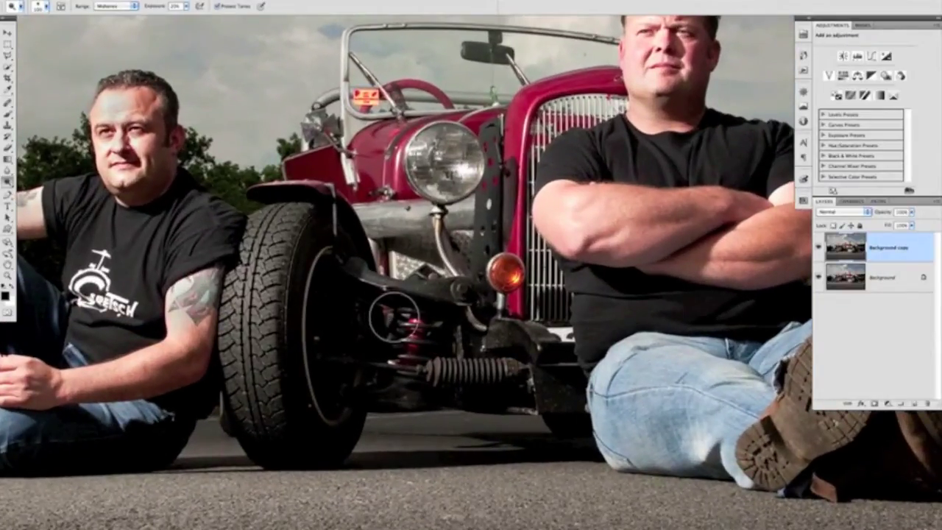
pyautogui.press(']')
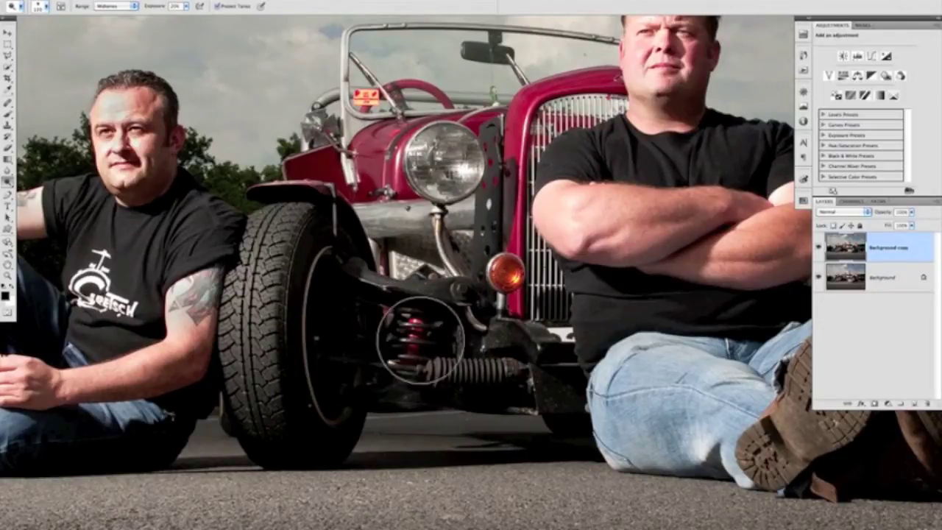
pyautogui.moveTo(380, 281)
pyautogui.mouseDown()
pyautogui.moveTo(347, 315)
pyautogui.moveTo(389, 372)
pyautogui.moveTo(519, 372)
pyautogui.moveTo(500, 346)
pyautogui.mouseUp()
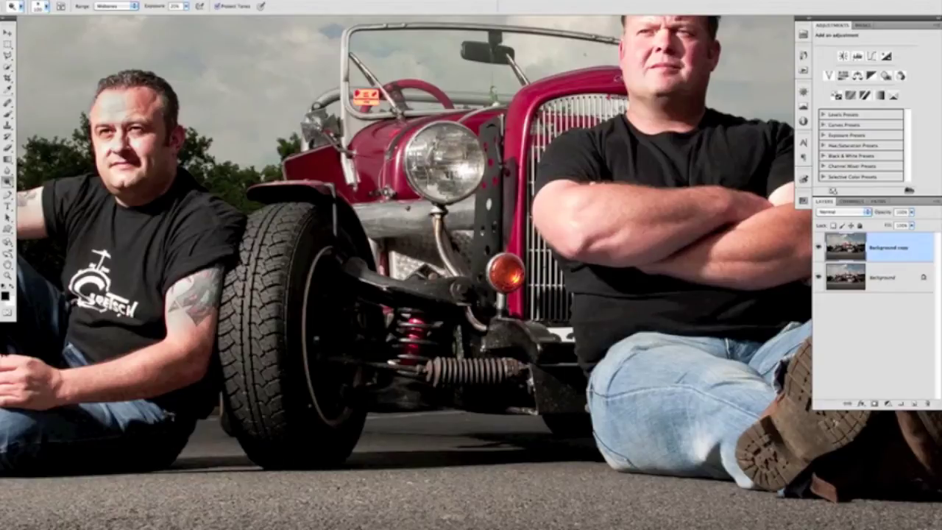
pyautogui.press('Delete')
pyautogui.moveTo(346, 177); pyautogui.dragTo(324, 181)
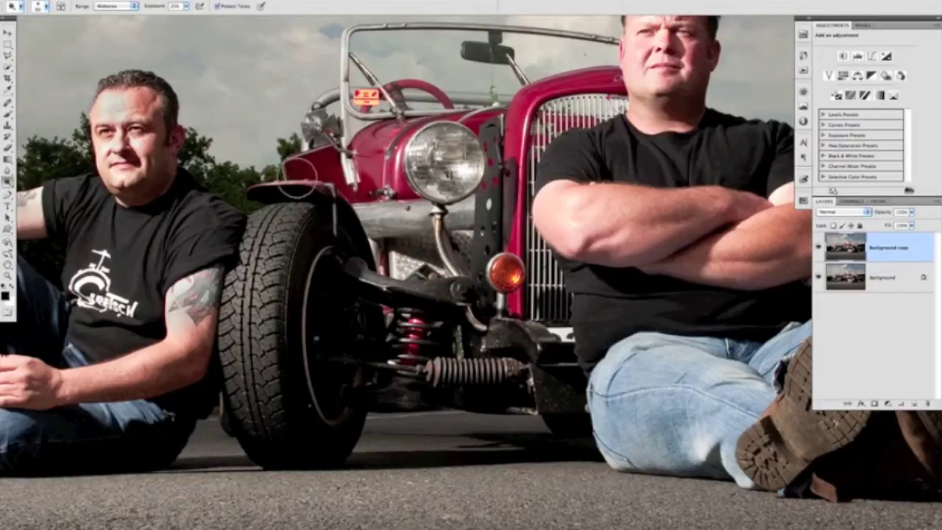
pyautogui.moveTo(427, 291); pyautogui.dragTo(431, 305)
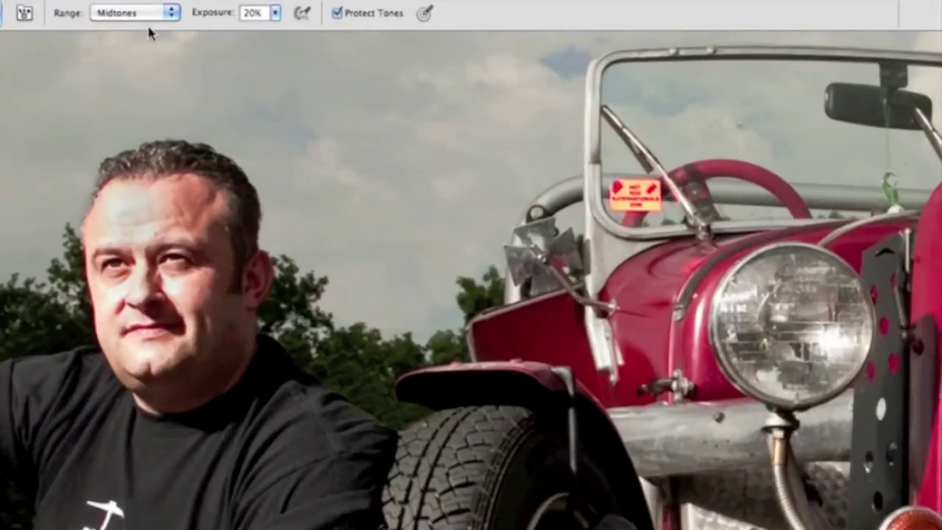
# Switch the Dodge tool's range to Shadows and brighten the dark parts of the car's front suspension, adjusting the brush size to fit
pyautogui.click(168, 15)
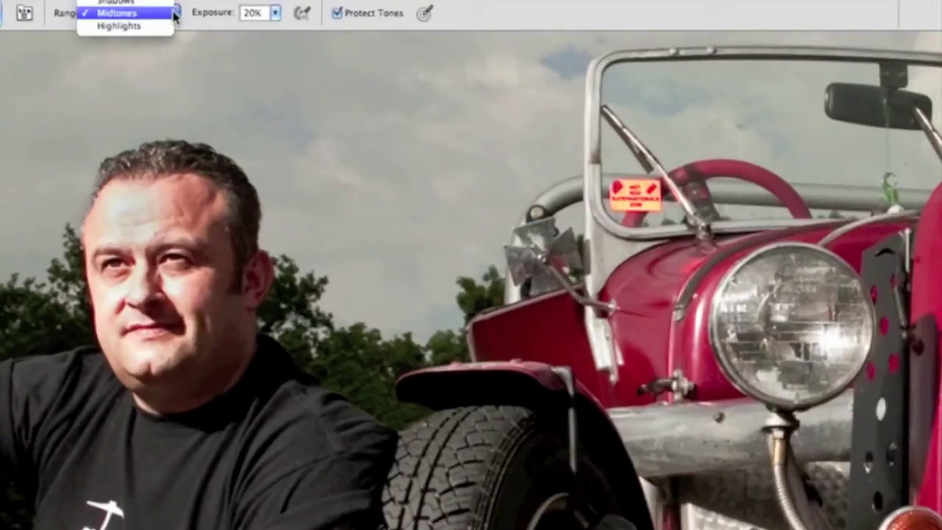
pyautogui.click(133, 5)
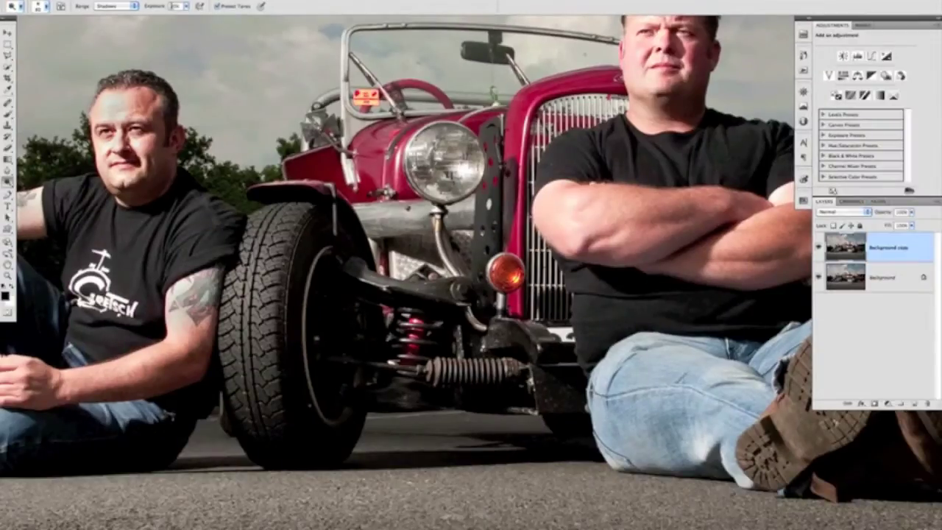
pyautogui.moveTo(345, 370)
pyautogui.mouseDown()
pyautogui.moveTo(422, 344)
pyautogui.moveTo(405, 346)
pyautogui.mouseUp()
pyautogui.press(']')
pyautogui.press(']')
pyautogui.press(']')
pyautogui.press(']')
pyautogui.press(']')
pyautogui.press(']')
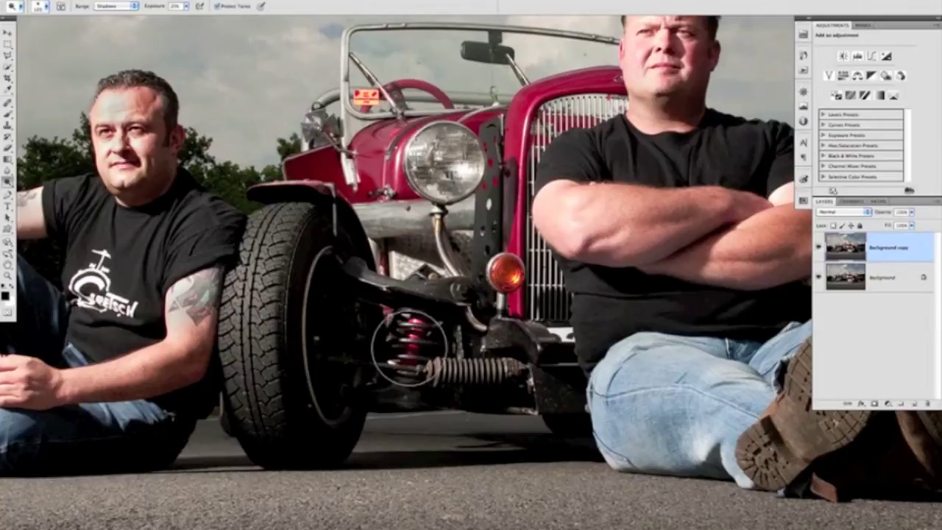
pyautogui.press('[')
pyautogui.press('[')
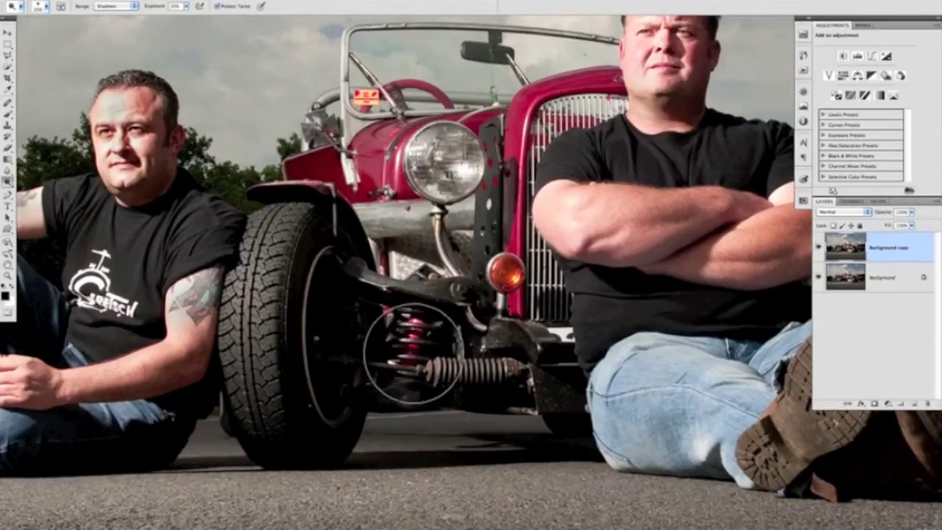
pyautogui.moveTo(359, 317)
pyautogui.mouseDown()
pyautogui.moveTo(348, 310)
pyautogui.moveTo(347, 358)
pyautogui.moveTo(348, 302)
pyautogui.moveTo(352, 375)
pyautogui.moveTo(502, 368)
pyautogui.moveTo(357, 304)
pyautogui.moveTo(343, 352)
pyautogui.moveTo(358, 378)
pyautogui.moveTo(483, 379)
pyautogui.mouseUp()
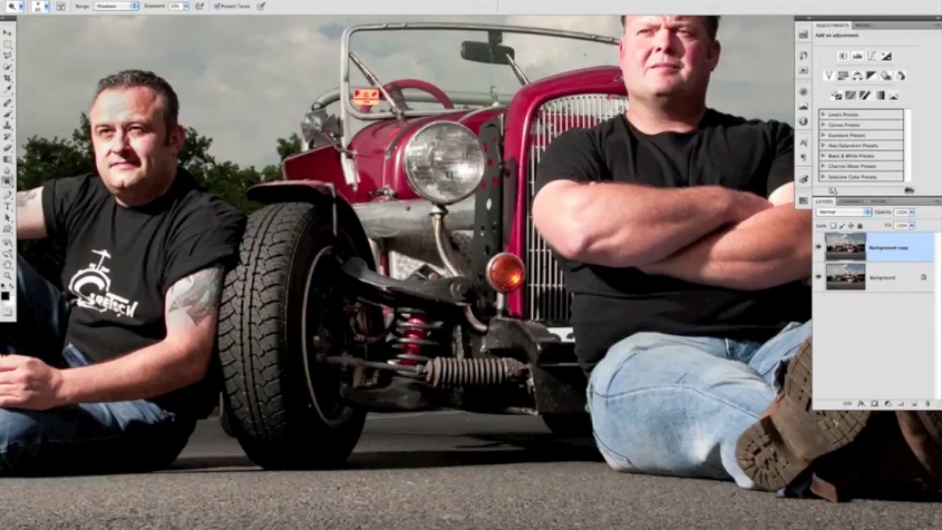
pyautogui.press('Delete')
pyautogui.hotkey('ctrl', 'z')
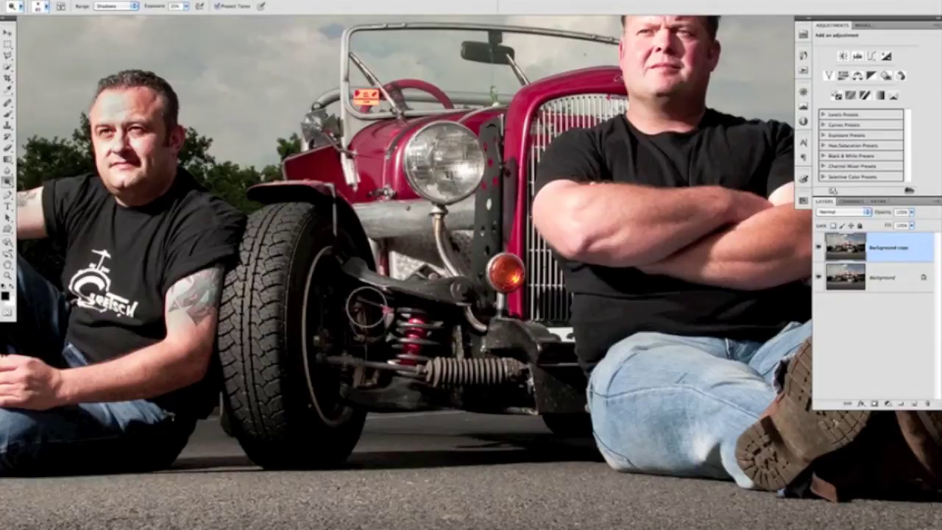
pyautogui.moveTo(366, 306)
pyautogui.mouseDown()
pyautogui.moveTo(357, 355)
pyautogui.moveTo(353, 254)
pyautogui.mouseUp()
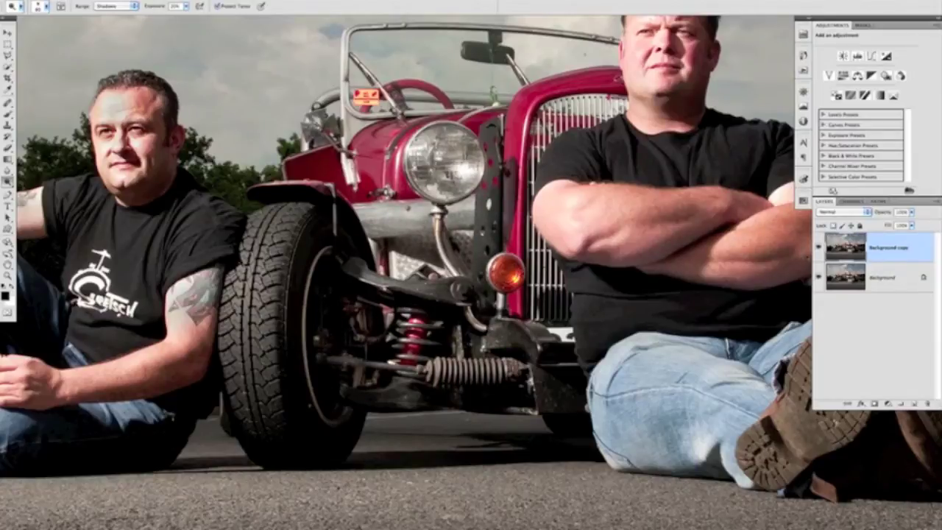
# Compare the dodged Background copy with the original by hiding and showing the layer several times
pyautogui.click(819, 248)
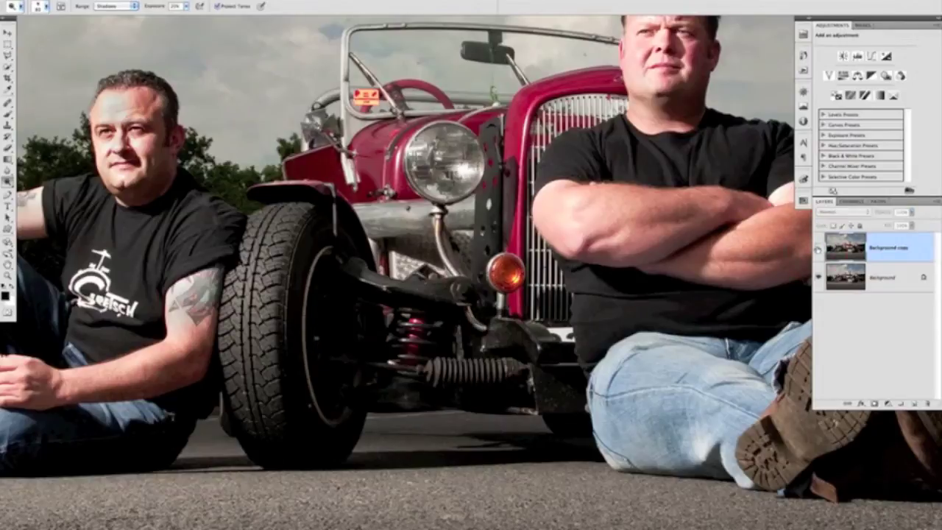
pyautogui.click(819, 248)
pyautogui.click(819, 248)
pyautogui.click(817, 249)
pyautogui.click(817, 249)
pyautogui.click(817, 249)
pyautogui.click(817, 249)
pyautogui.click(818, 249)
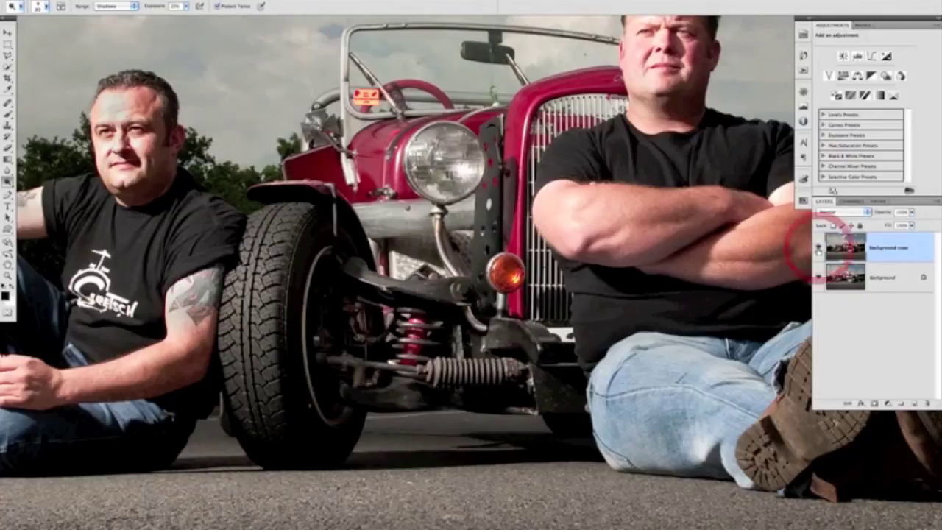
pyautogui.click(818, 249)
pyautogui.click(818, 249)
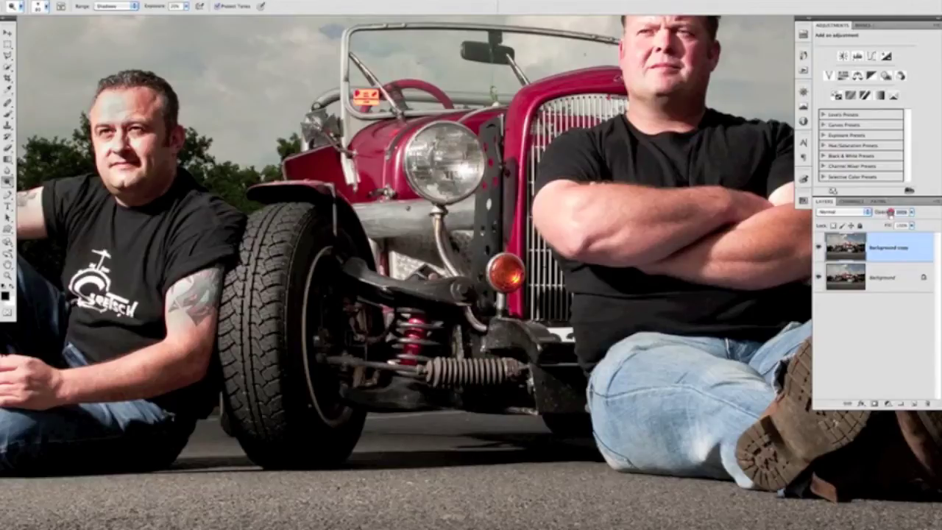
# Lower the Background copy layer's opacity to soften the dodging effect
pyautogui.moveTo(887, 212); pyautogui.dragTo(854, 206)
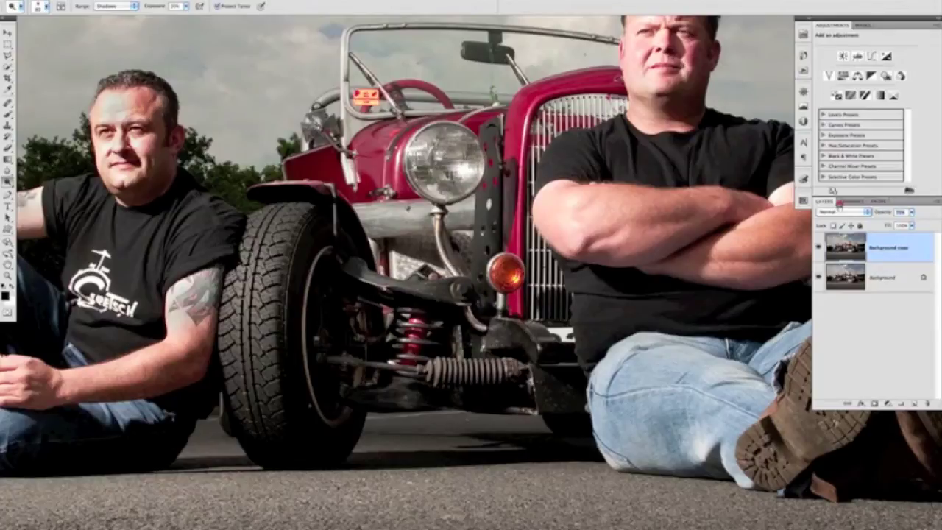
pyautogui.moveTo(839, 204); pyautogui.dragTo(848, 205)
pyautogui.moveTo(498, 255)
pyautogui.mouseDown()
pyautogui.moveTo(434, 284)
pyautogui.moveTo(501, 273)
pyautogui.mouseUp()
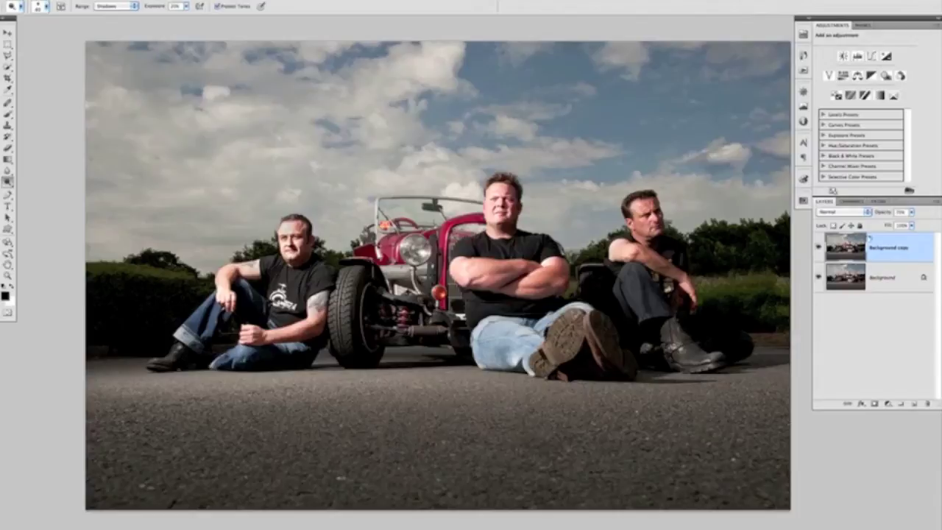
# Flatten the dodged image into a single layer and make a fresh duplicate of the Background layer
pyautogui.click(936, 204)
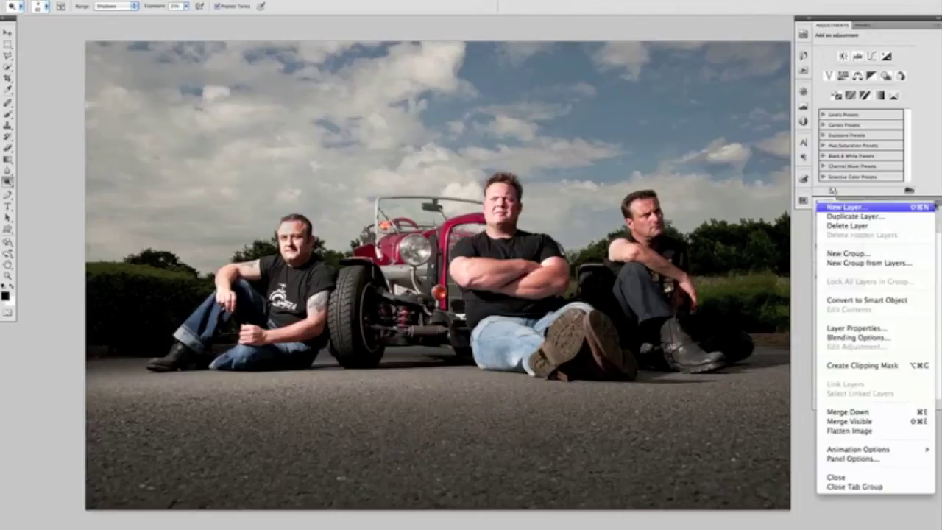
pyautogui.click(864, 435)
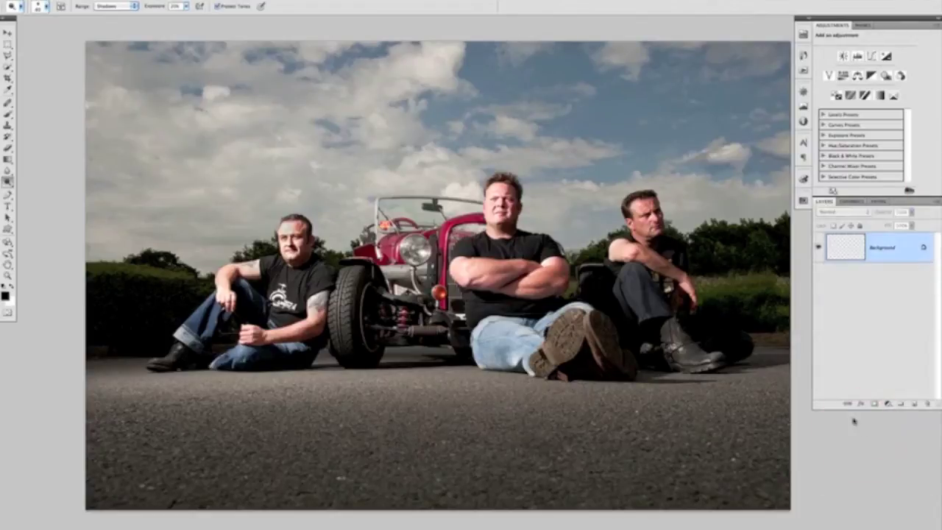
pyautogui.press('v')
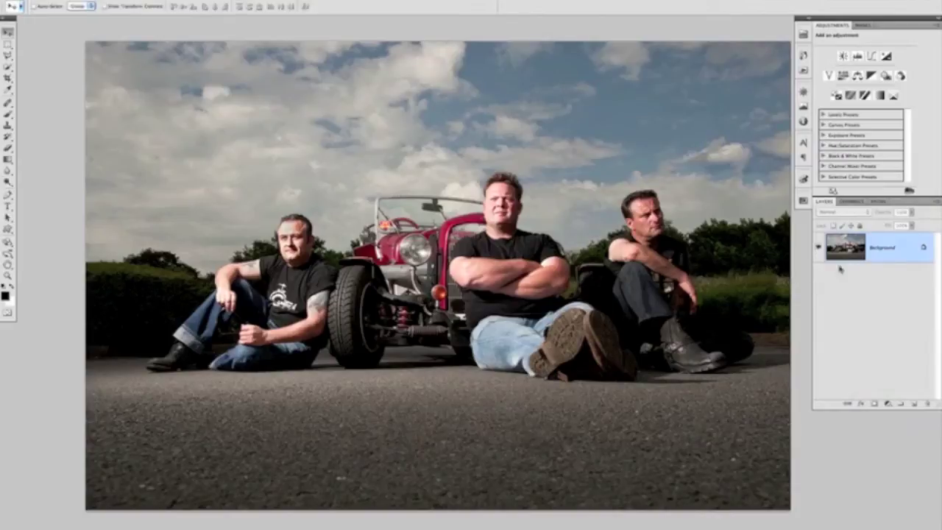
pyautogui.moveTo(906, 248); pyautogui.dragTo(913, 404)
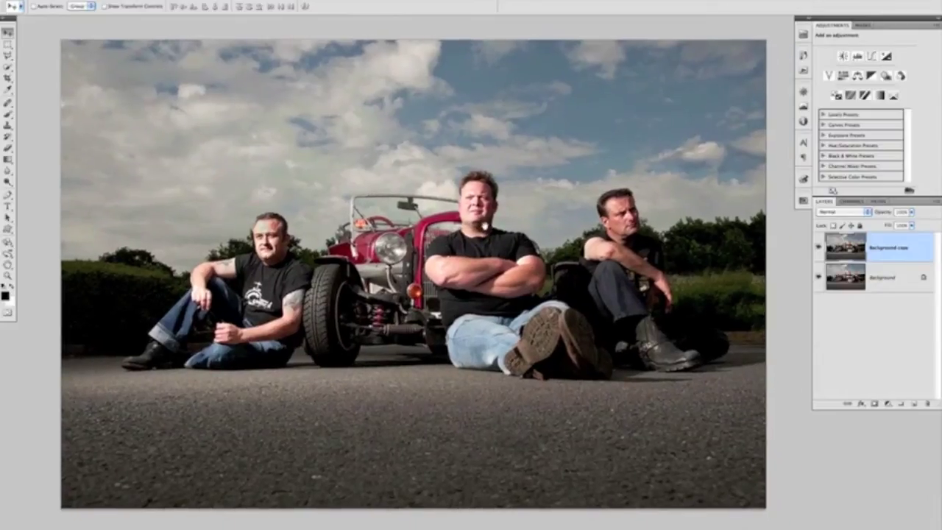
# Set the Background copy's blend mode to Vivid Light and invert the layer's colours
pyautogui.click(490, 206)
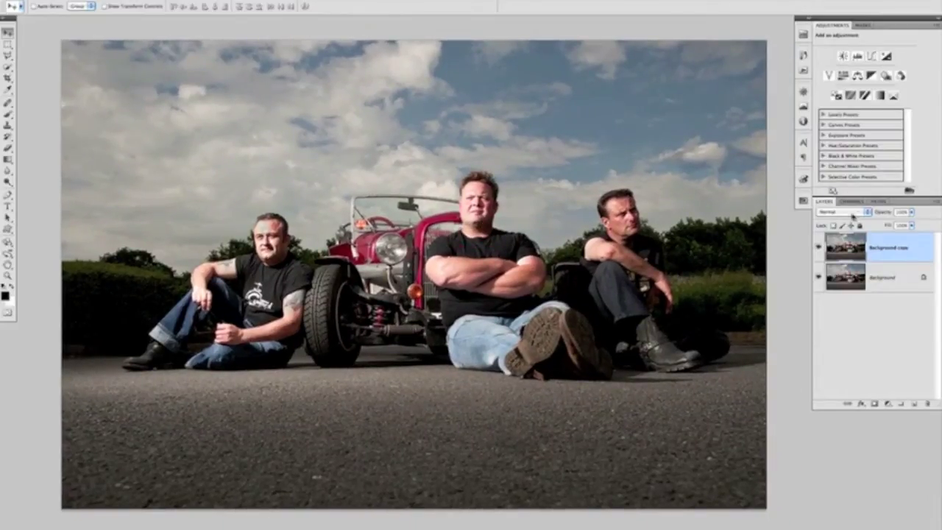
pyautogui.click(854, 212)
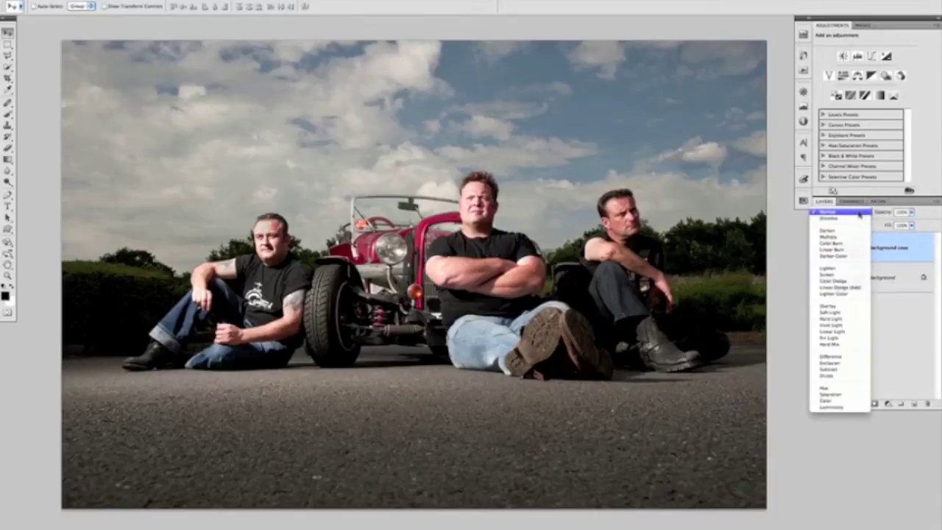
pyautogui.click(837, 327)
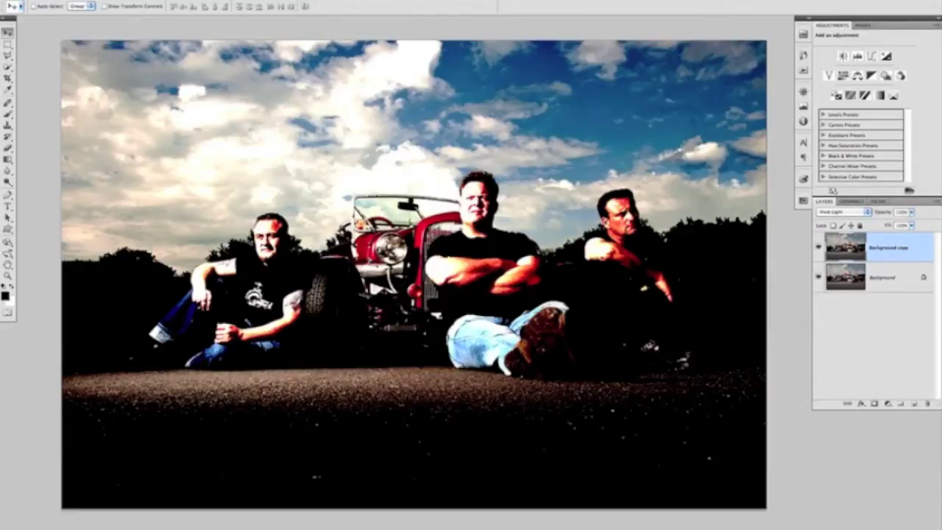
pyautogui.click(125, 0)
pyautogui.moveTo(127, 6)
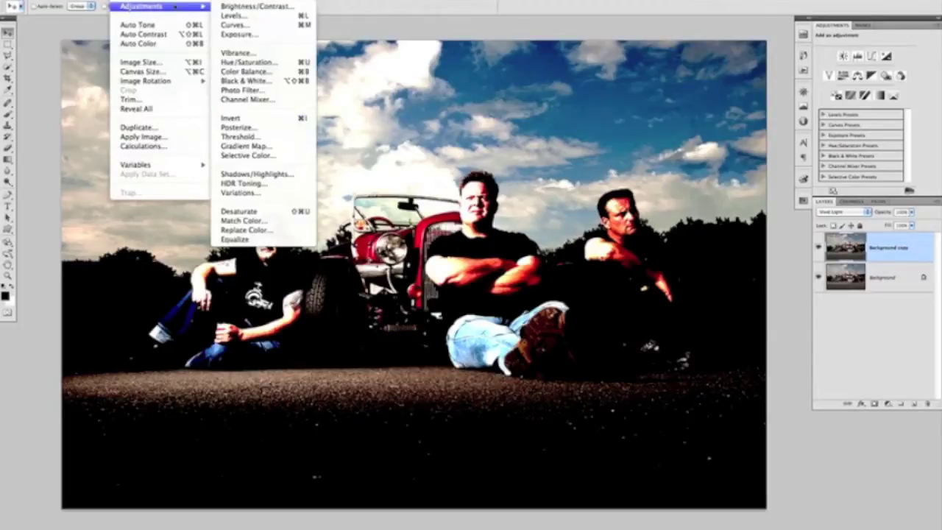
pyautogui.click(227, 117)
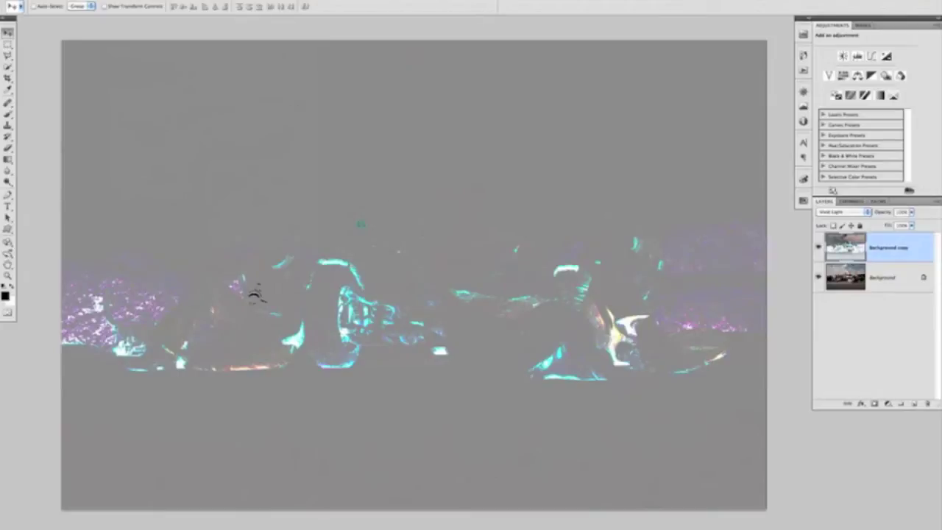
# Apply a Surface Blur to the Background copy with a radius of 20 pixels and a threshold of 42 levels
pyautogui.click(206, 0)
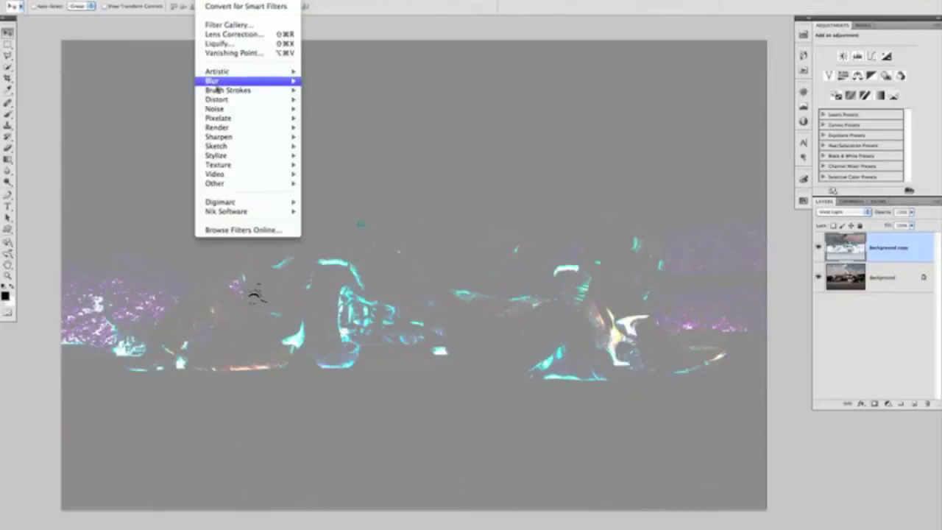
pyautogui.moveTo(217, 87)
pyautogui.click(341, 175)
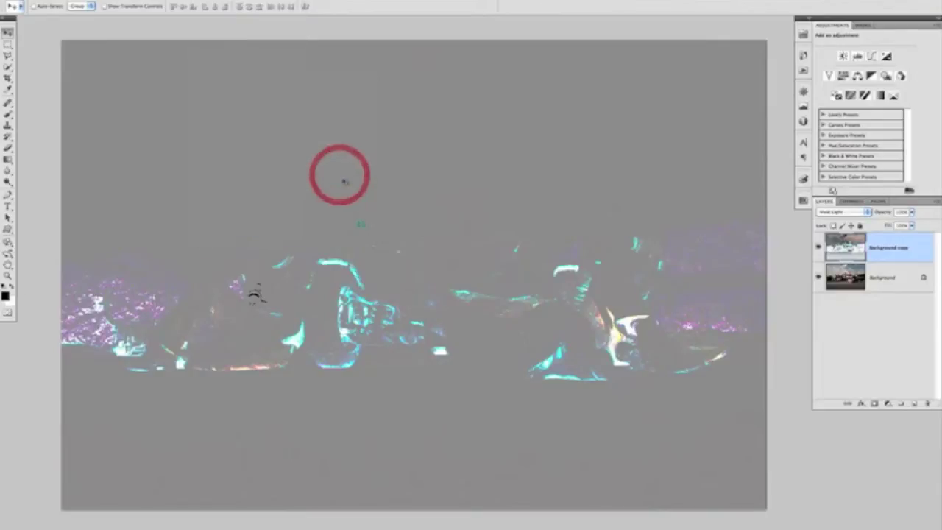
pyautogui.moveTo(145, 42); pyautogui.dragTo(313, 157)
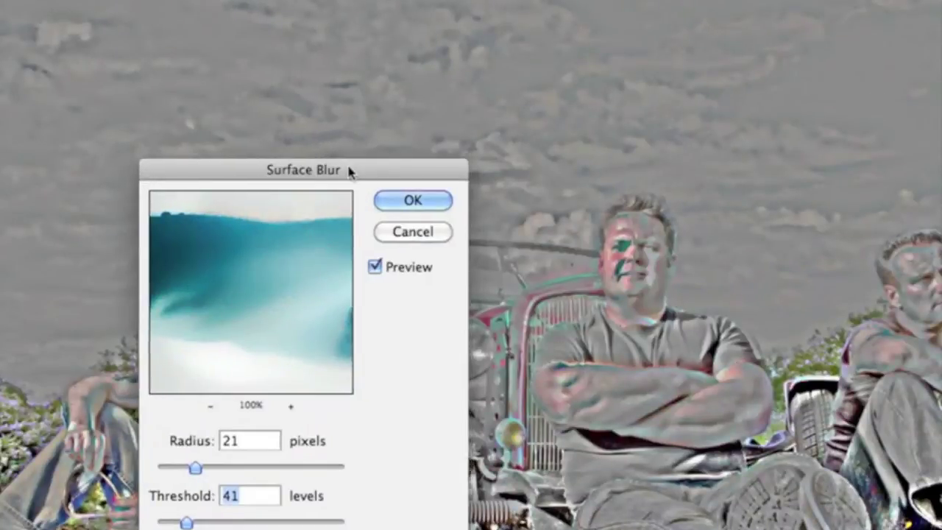
pyautogui.moveTo(336, 159); pyautogui.dragTo(307, 101)
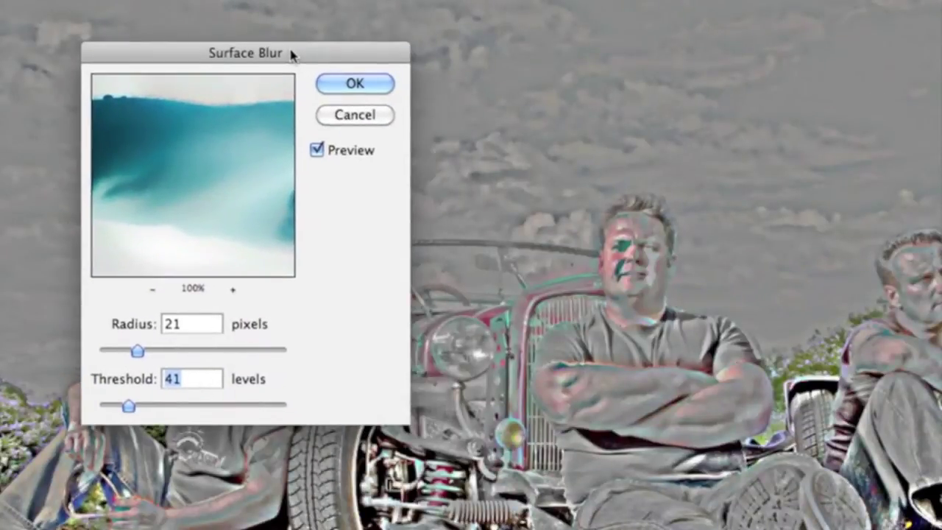
pyautogui.moveTo(293, 56); pyautogui.dragTo(294, 56)
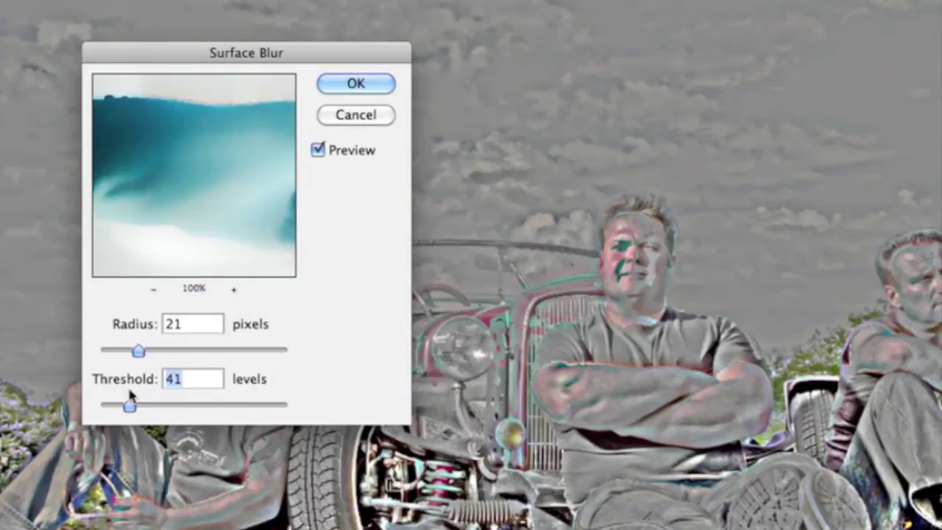
pyautogui.moveTo(139, 352)
pyautogui.mouseDown()
pyautogui.moveTo(194, 351)
pyautogui.moveTo(145, 355)
pyautogui.mouseUp()
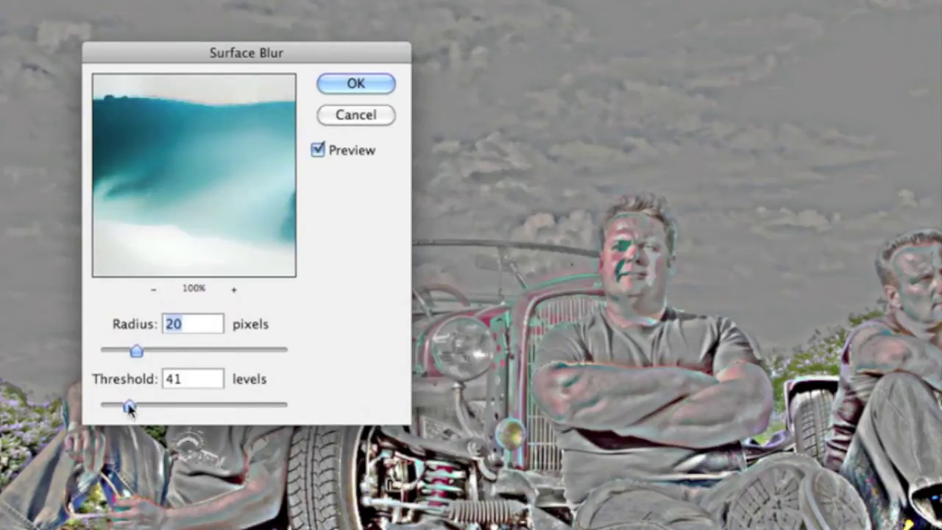
pyautogui.moveTo(129, 406); pyautogui.dragTo(244, 407)
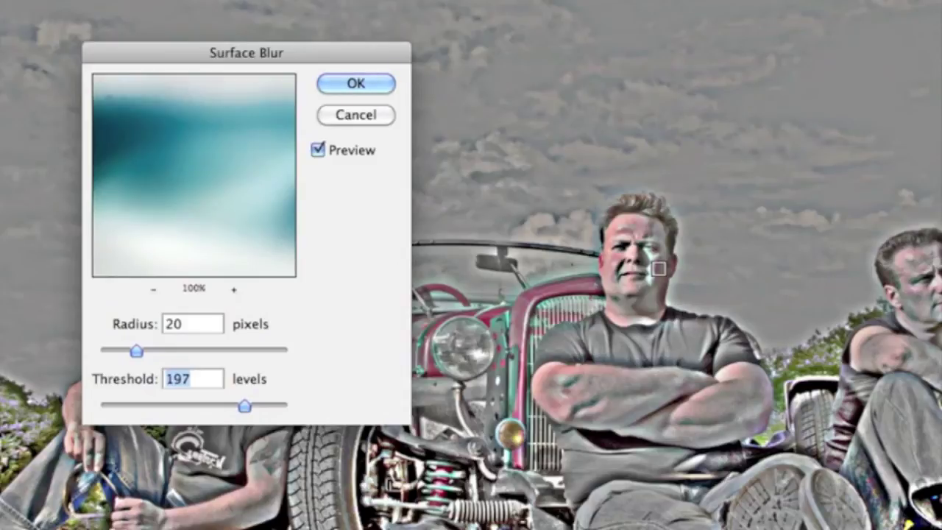
pyautogui.moveTo(244, 405); pyautogui.dragTo(130, 404)
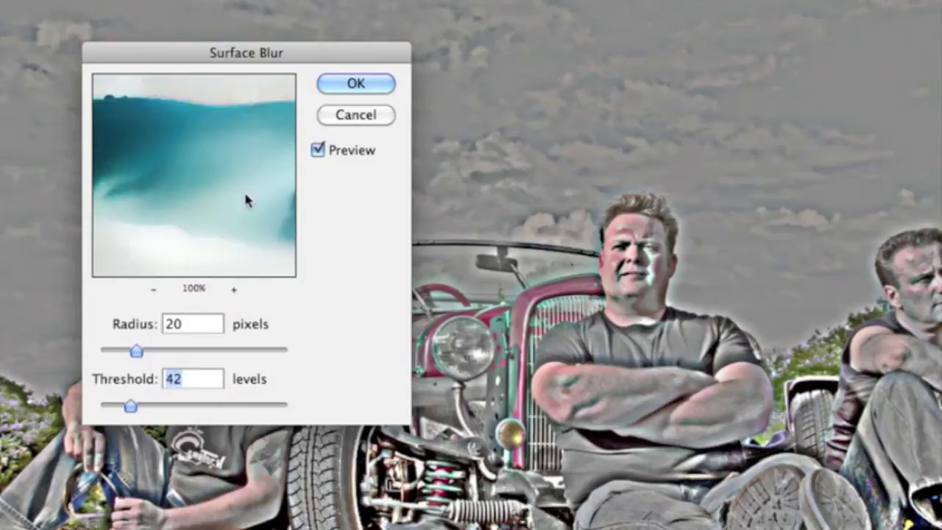
pyautogui.click(355, 84)
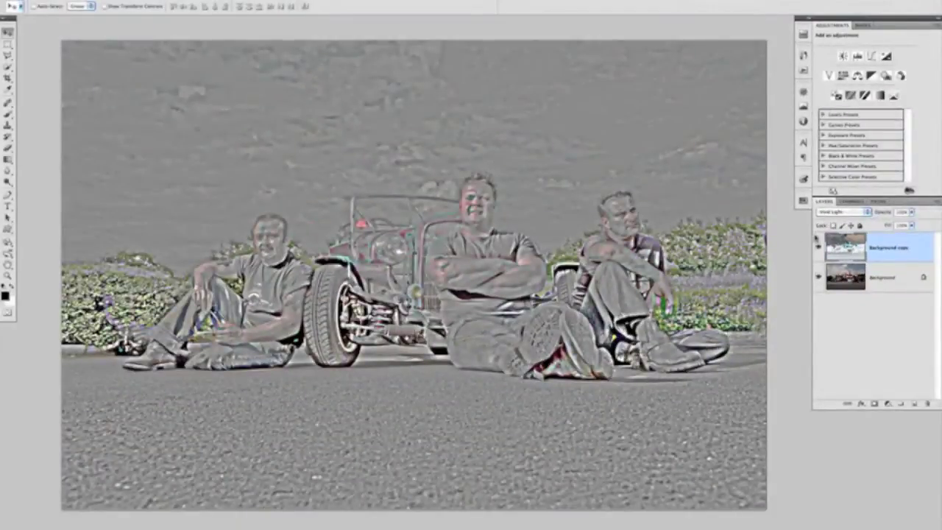
# Merge all visible layers into a new separate layer on top, keeping the Background copy and Background layers
pyautogui.click(936, 205)
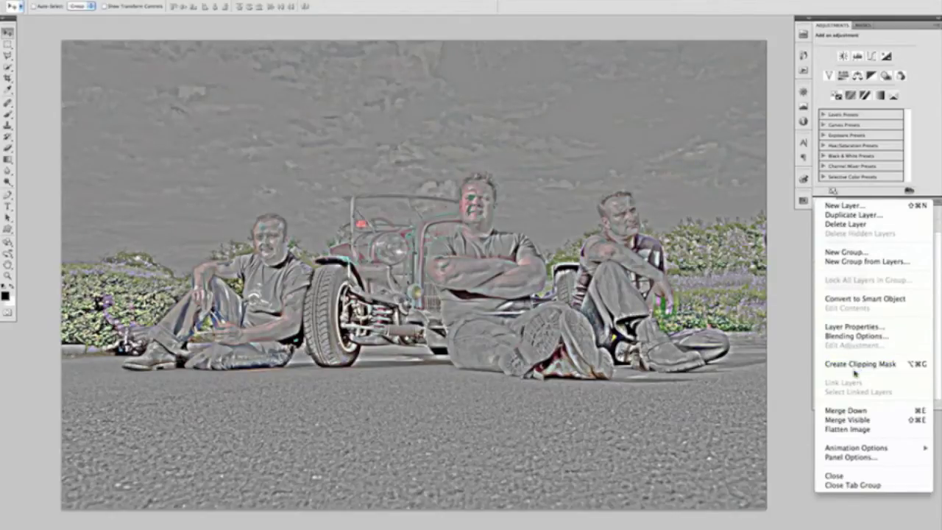
pyautogui.keyDown('alt'); pyautogui.click(844, 421); pyautogui.keyUp('alt')
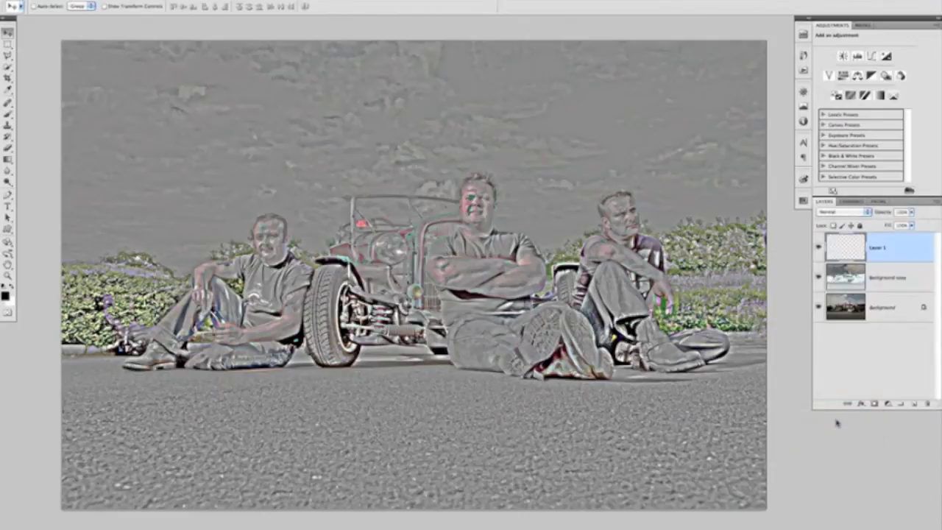
pyautogui.click(888, 307)
pyautogui.click(889, 278)
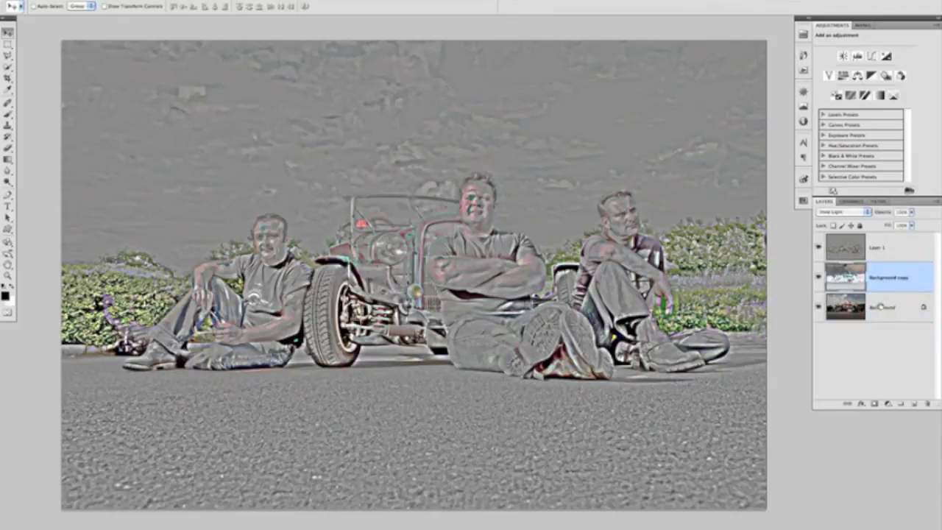
# Hide and delete the Background copy layer, keeping the merged grey detail layer above the Background
pyautogui.click(848, 248)
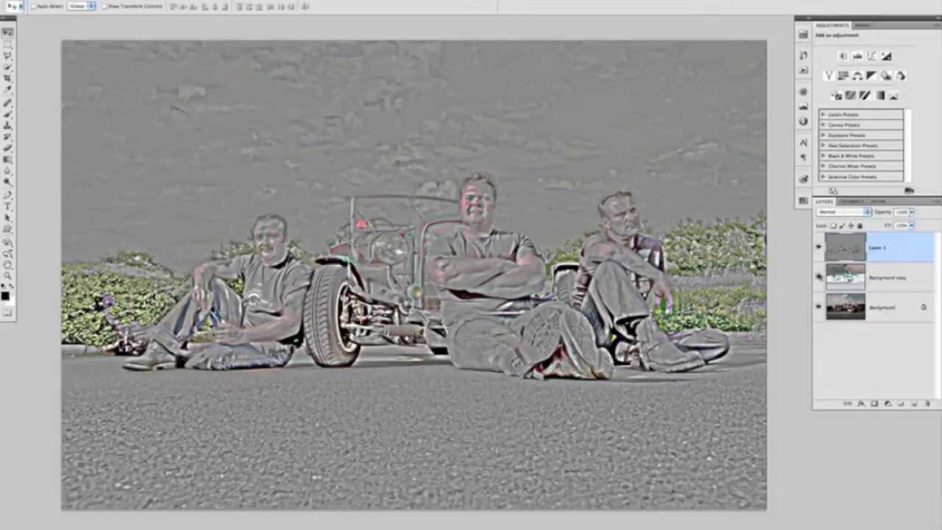
pyautogui.click(819, 277)
pyautogui.moveTo(845, 277); pyautogui.dragTo(927, 402)
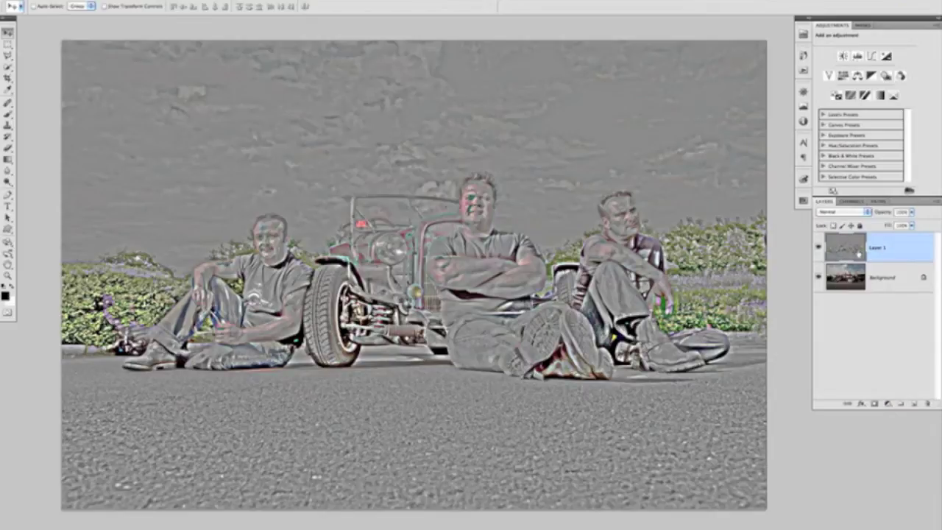
# Set the grey detail layer's blend mode to Soft Light
pyautogui.click(841, 213)
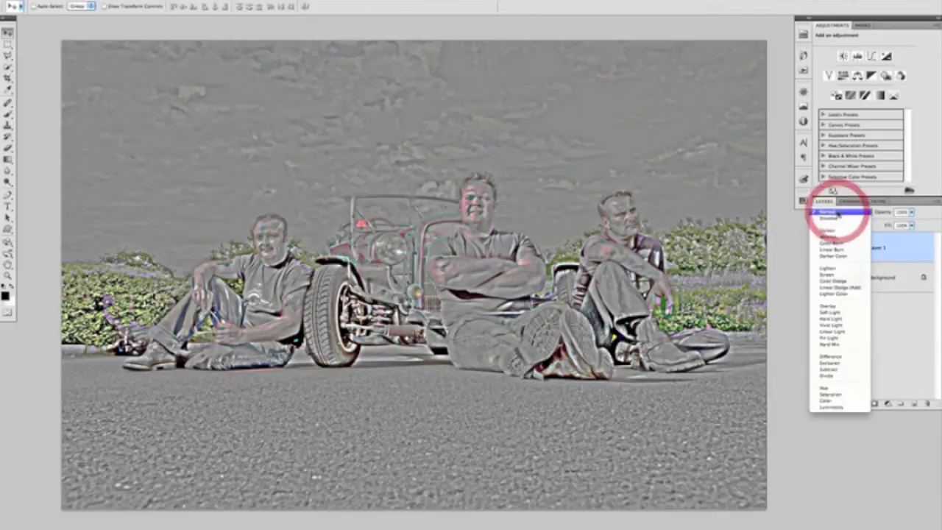
pyautogui.click(842, 312)
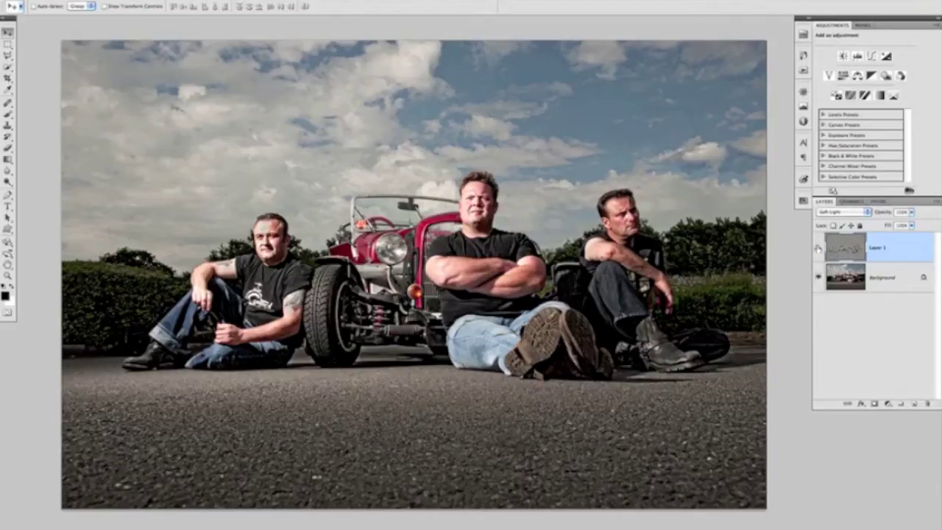
# Compare the photo with the Soft Light detail layer hidden and shown
pyautogui.click(818, 248)
pyautogui.click(817, 248)
pyautogui.click(818, 248)
pyautogui.click(818, 248)
pyautogui.click(818, 249)
pyautogui.click(818, 248)
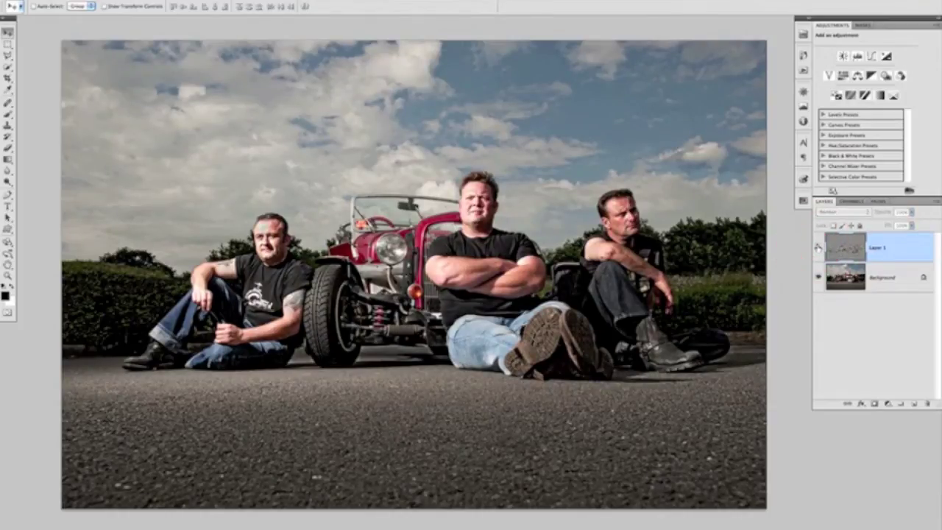
pyautogui.click(817, 249)
pyautogui.click(817, 249)
pyautogui.click(818, 249)
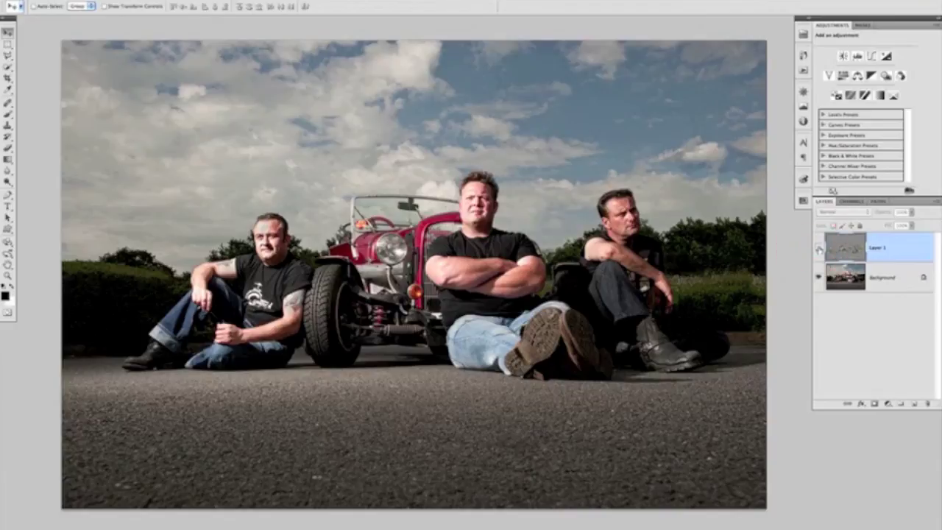
pyautogui.click(817, 249)
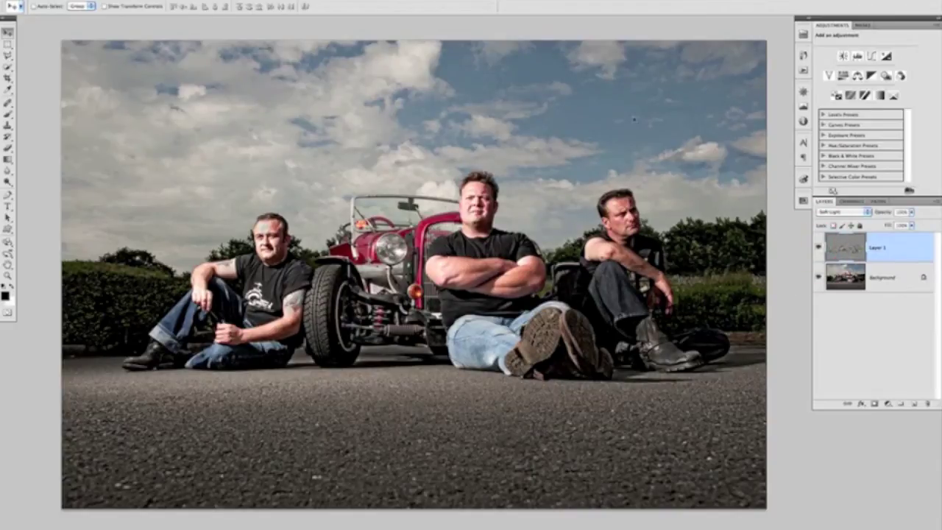
# Add a layer mask to the detail layer and invert the mask to black
pyautogui.click(876, 405)
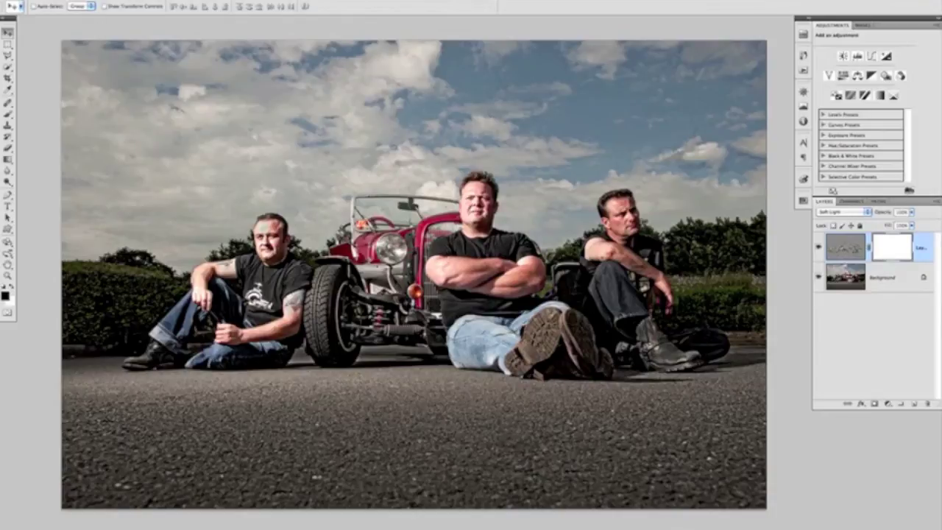
pyautogui.click(123, 1)
pyautogui.moveTo(139, 7)
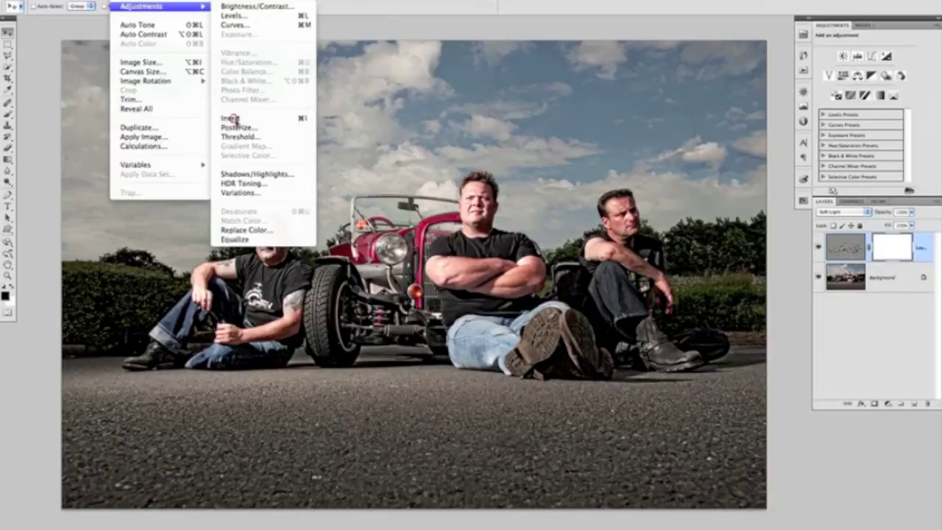
pyautogui.click(230, 119)
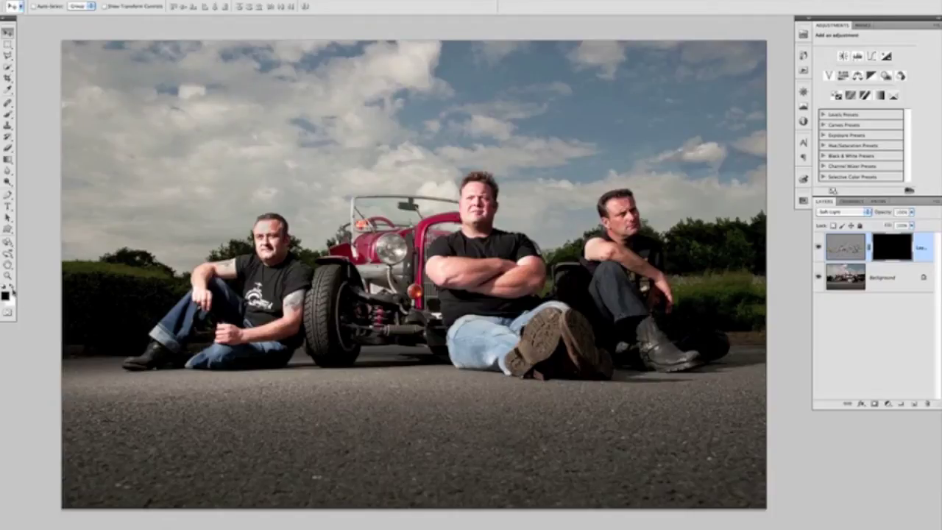
# Set up the Brush tool with white as the foreground colour, a soft edge of 25% hardness and a larger size
pyautogui.click(12, 288)
pyautogui.press('b')
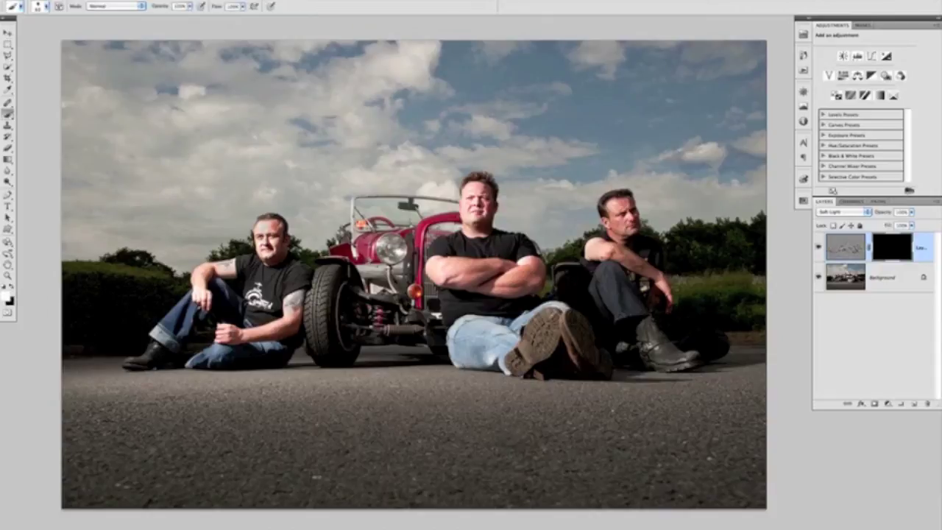
pyautogui.click(52, 9)
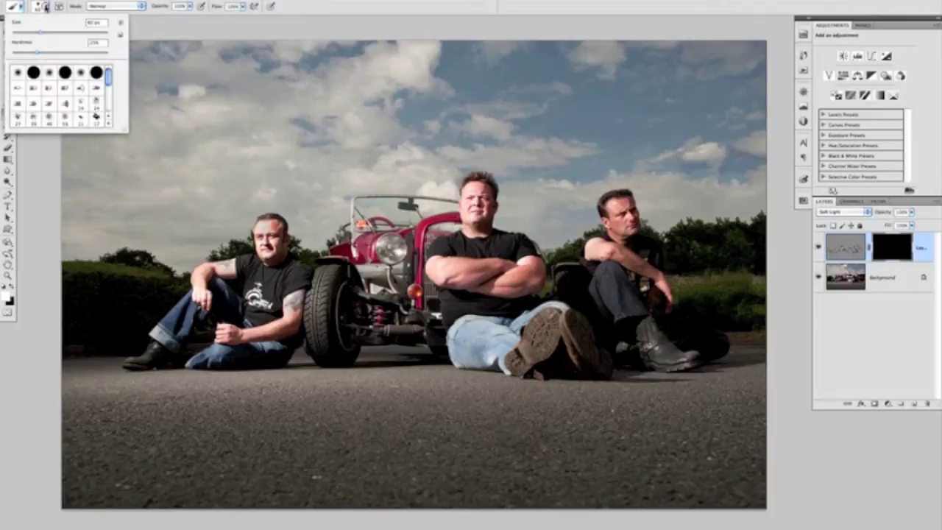
pyautogui.click(35, 52)
pyautogui.moveTo(41, 33); pyautogui.dragTo(50, 33)
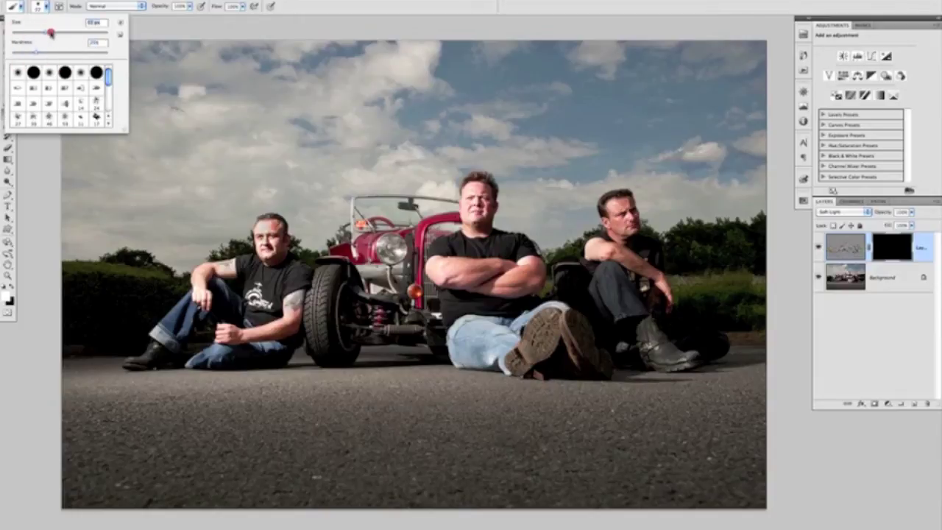
pyautogui.click(324, 6)
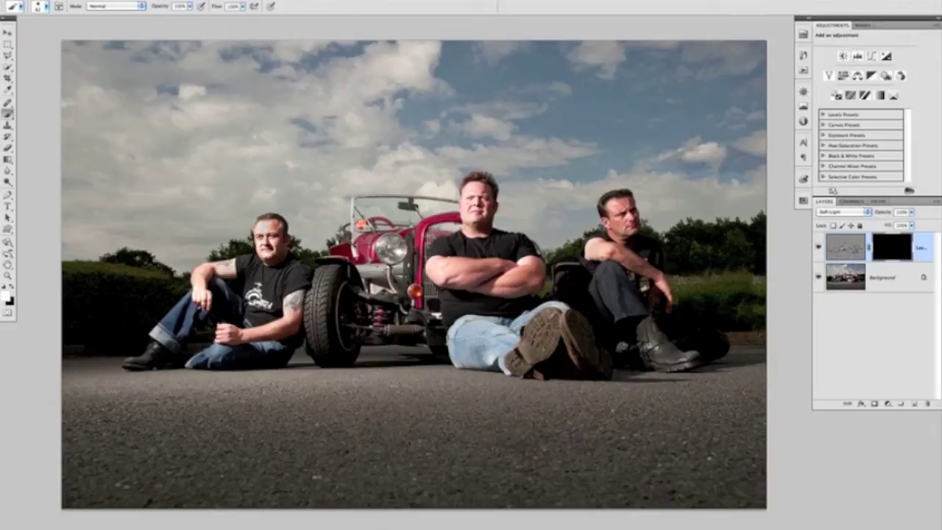
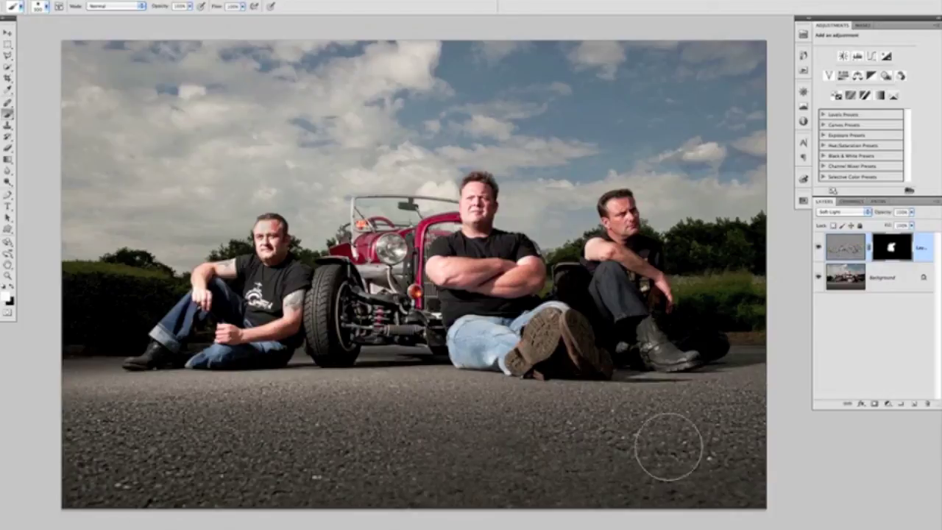
# Paint white on the detail layer's mask across the full width of the foreground road to reveal its texture
pyautogui.moveTo(96, 415)
pyautogui.mouseDown()
pyautogui.moveTo(189, 474)
pyautogui.moveTo(722, 400)
pyautogui.mouseUp()
pyautogui.hotkey('ctrl', '-')
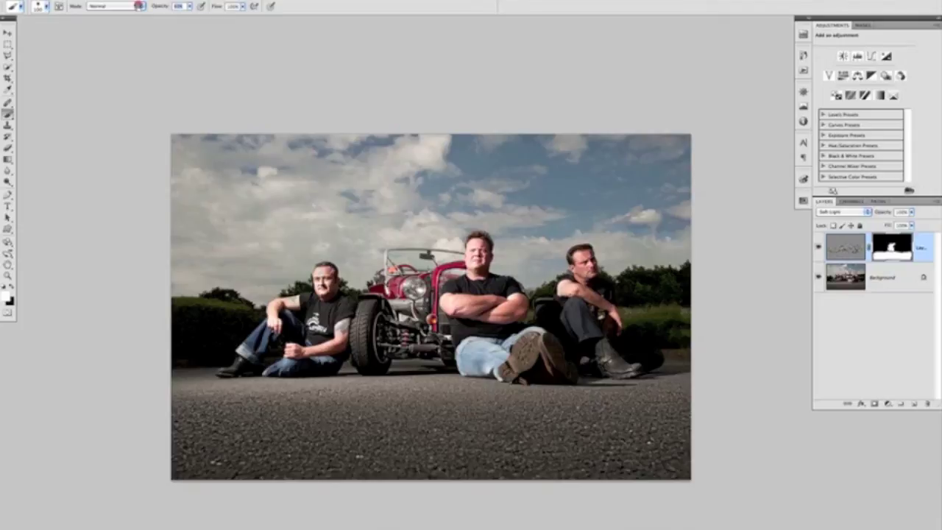
pyautogui.scroll(5, 528, 360)
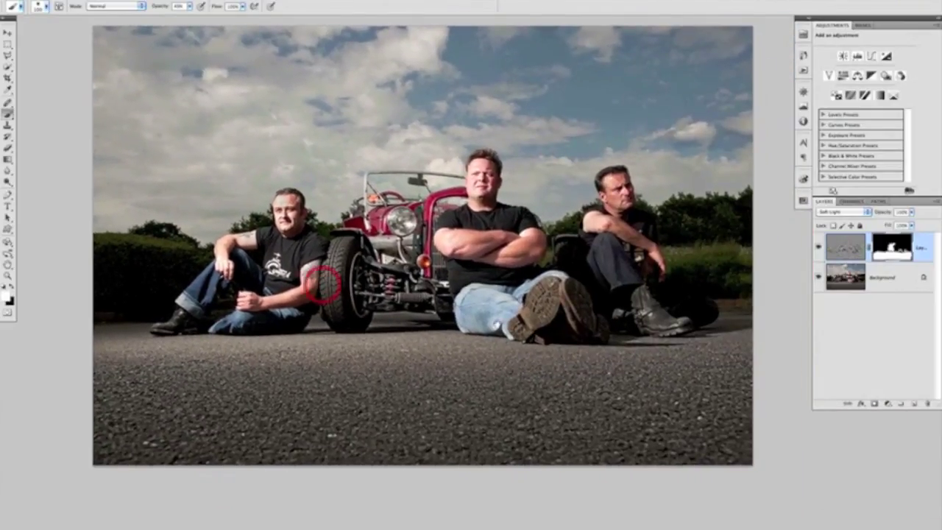
# Compare the whole photo with the masked detail layer switched off and on
pyautogui.click(818, 248)
pyautogui.click(818, 248)
pyautogui.click(819, 248)
pyautogui.click(818, 248)
pyautogui.click(819, 248)
pyautogui.click(819, 248)
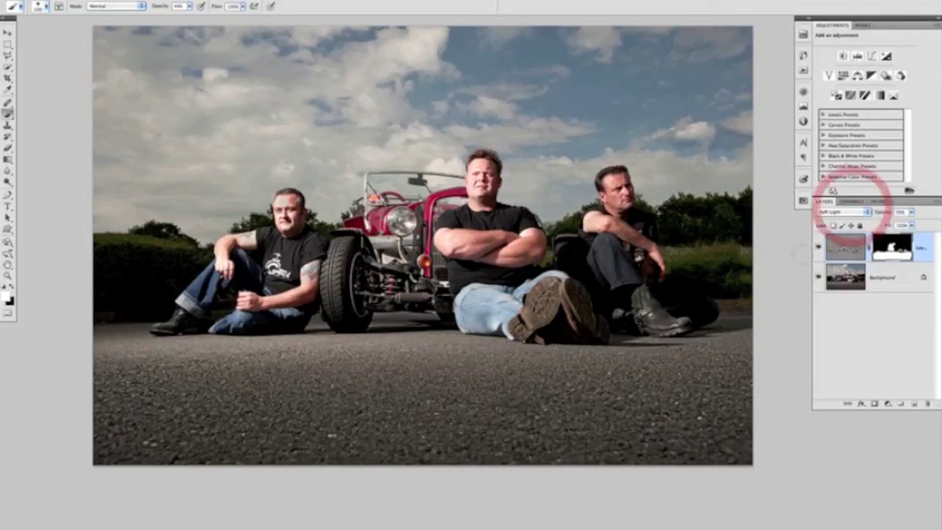
pyautogui.click(819, 249)
pyautogui.click(819, 248)
pyautogui.click(820, 249)
pyautogui.click(819, 248)
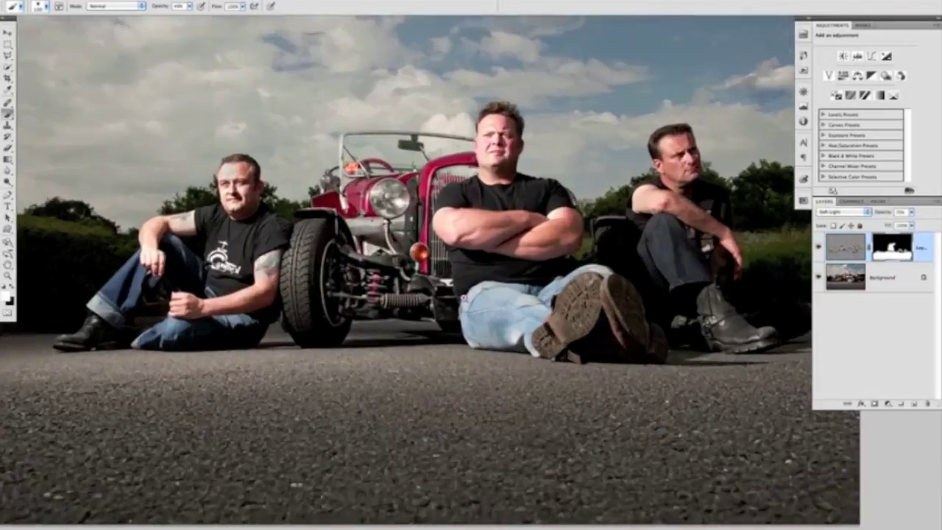
# Examine the car, clothing and boots close up with the masked detail layer hidden and shown, and review the full image
pyautogui.scroll(3, 440, 290)
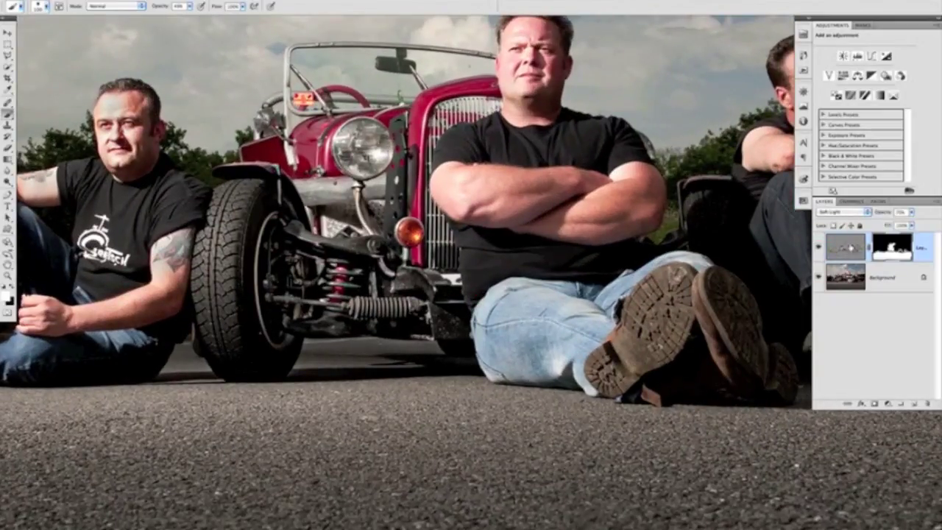
pyautogui.click(819, 249)
pyautogui.click(819, 249)
pyautogui.click(820, 249)
pyautogui.click(818, 249)
pyautogui.click(819, 248)
pyautogui.click(819, 249)
pyautogui.click(819, 249)
pyautogui.click(819, 249)
pyautogui.click(818, 249)
pyautogui.click(818, 249)
pyautogui.click(819, 249)
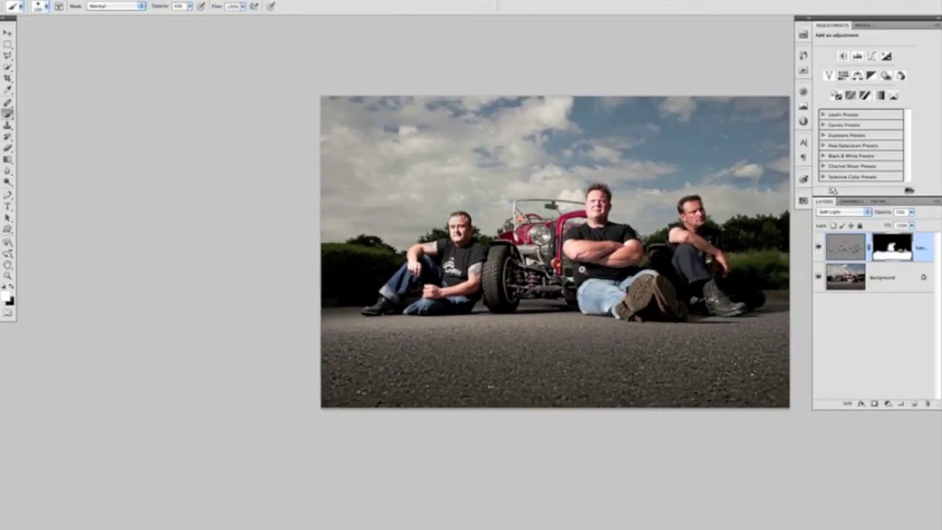
pyautogui.scroll(1, 618, 265)
pyautogui.moveTo(618, 251); pyautogui.dragTo(494, 269)
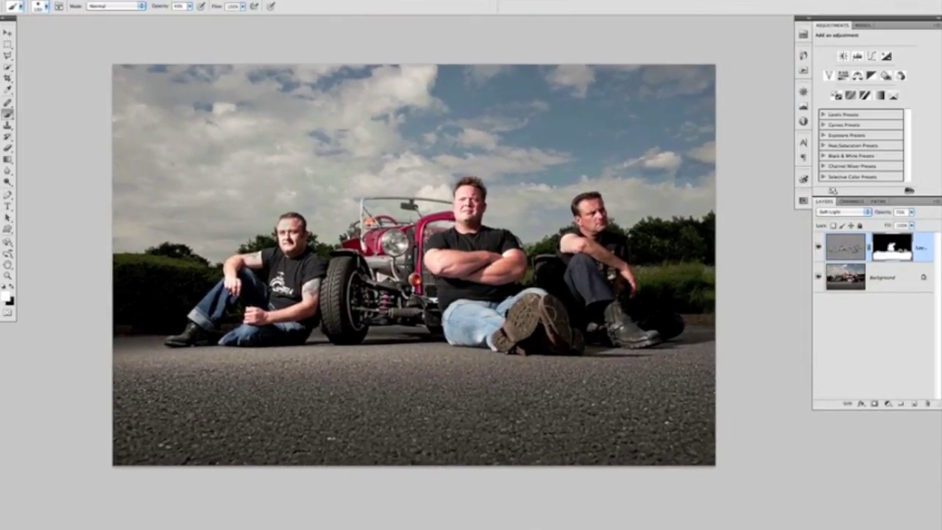